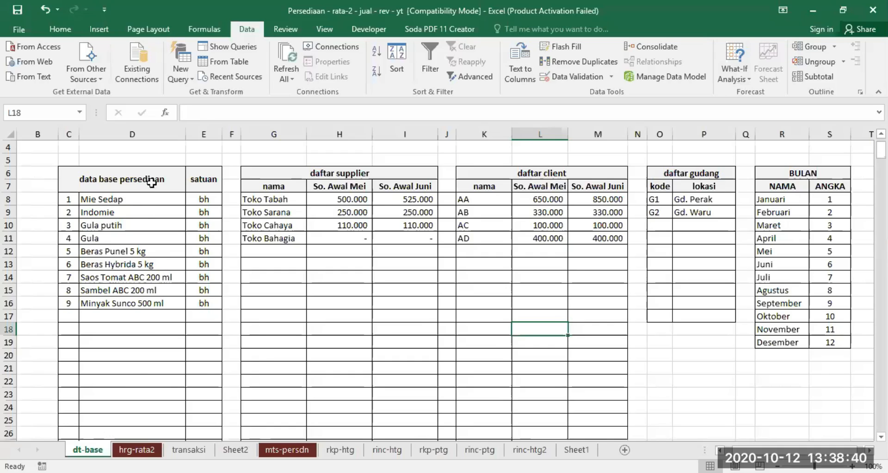
Step: Insert a blank column before the satuan column of the inventory list and delete that column again
click(122, 202)
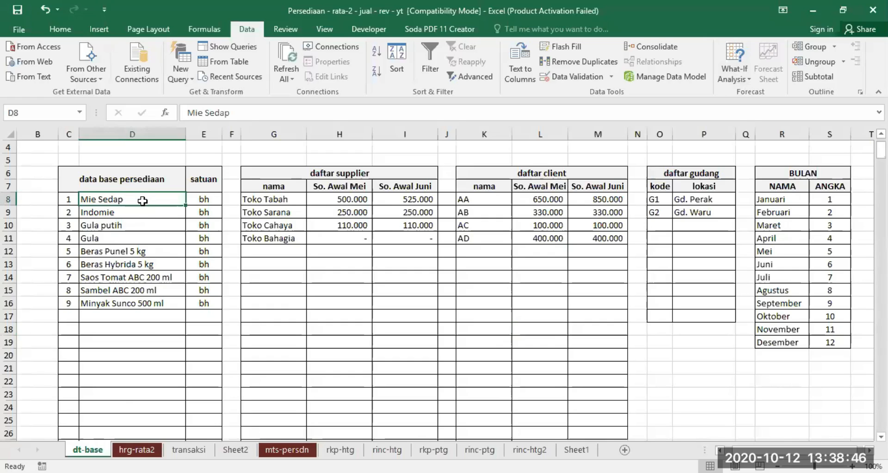
click(195, 135)
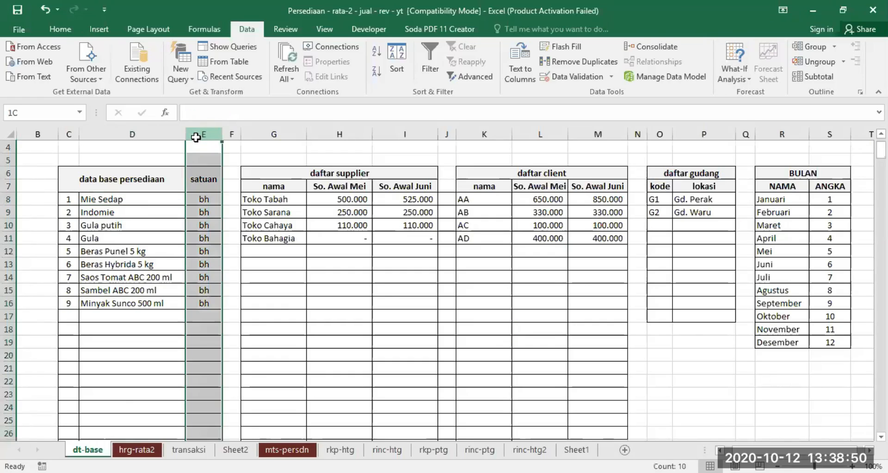
right_click(198, 136)
click(214, 228)
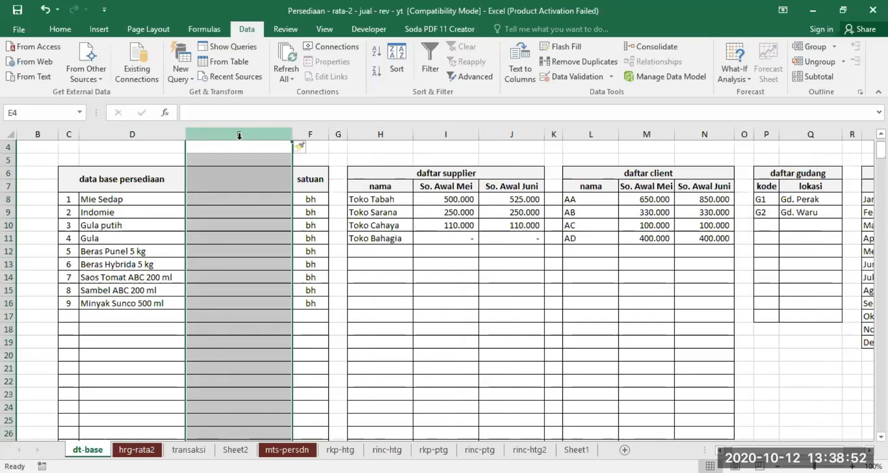
right_click(240, 134)
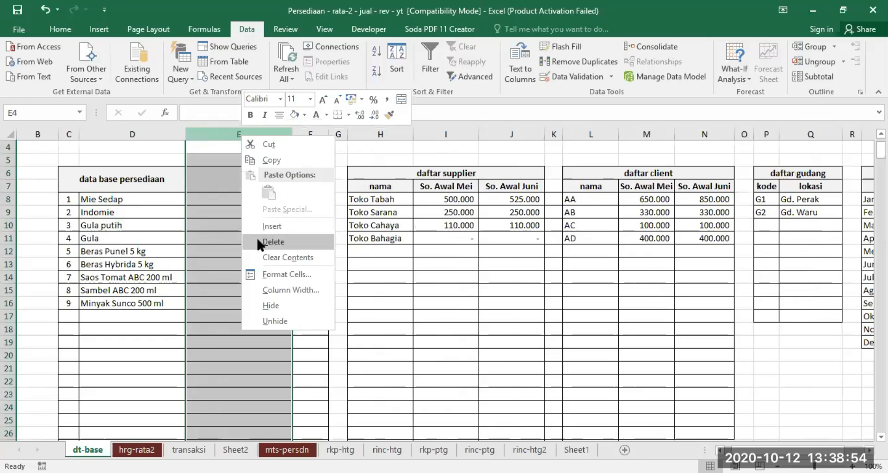
click(257, 241)
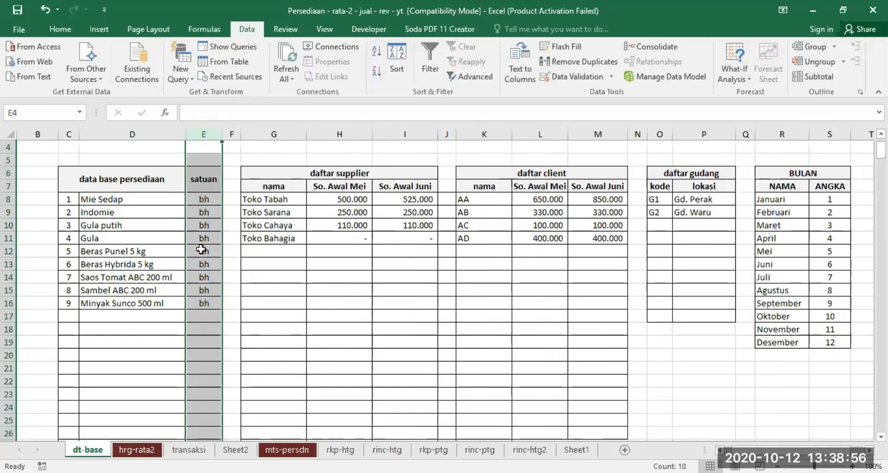
Step: Review the inventory database on the dt-base sheet, checking the item names, their units and the free rows below
click(198, 213)
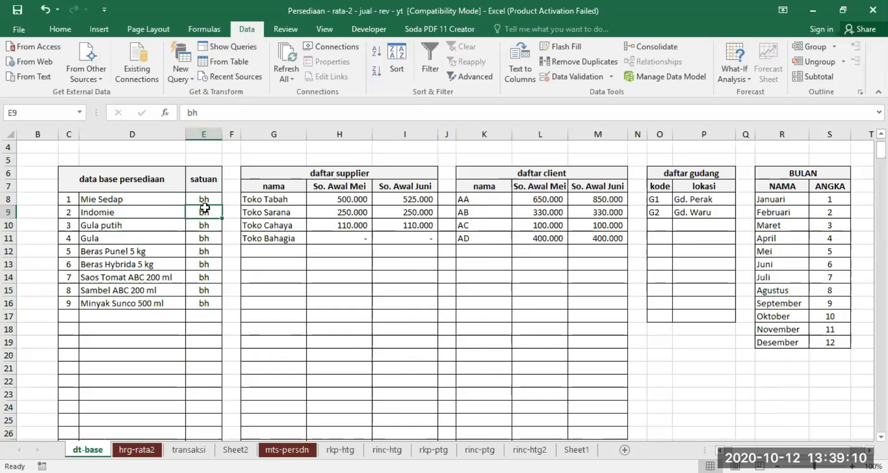
click(125, 199)
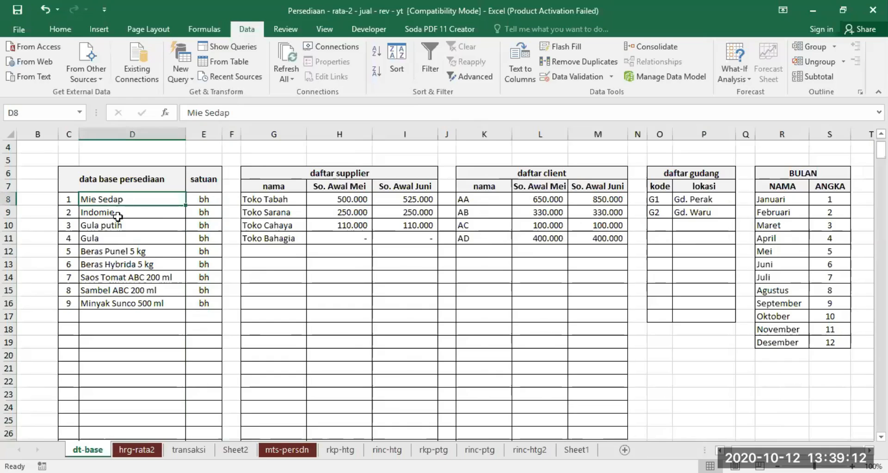
click(113, 212)
click(116, 228)
click(115, 246)
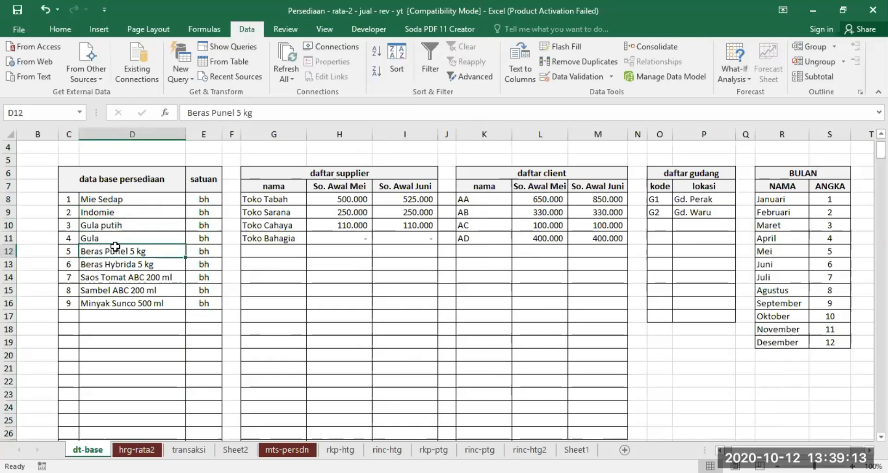
click(129, 333)
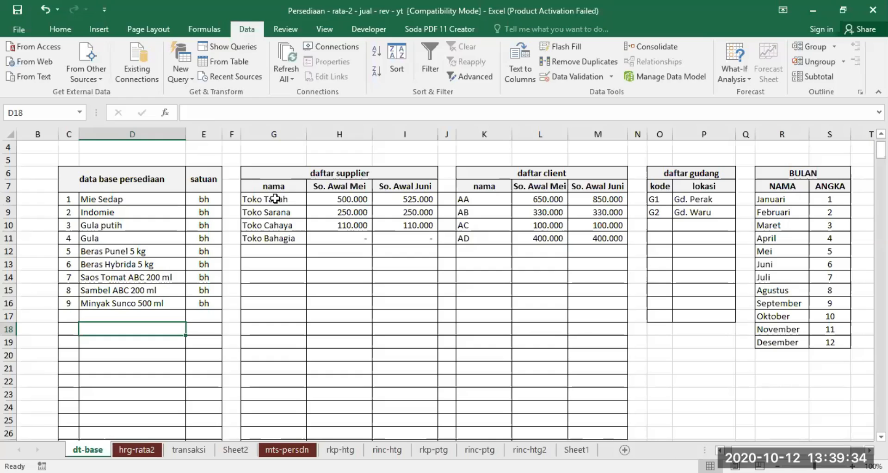
Step: Review the supplier and client name lists, warehouse locations, month numbers and the suppliers' May and June opening balances
drag(273, 200, 272, 379)
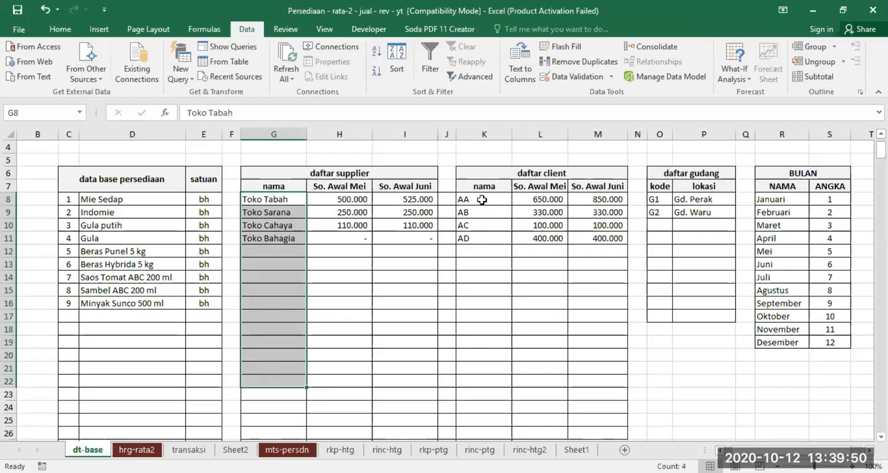
drag(479, 200, 470, 412)
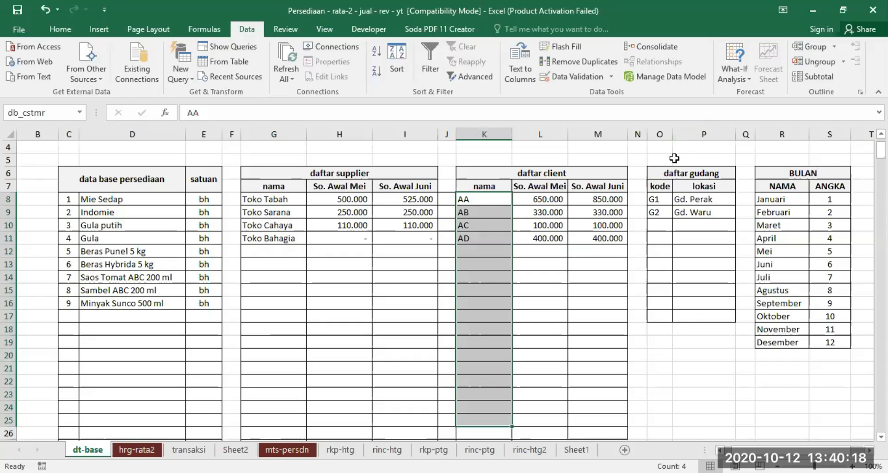
click(698, 197)
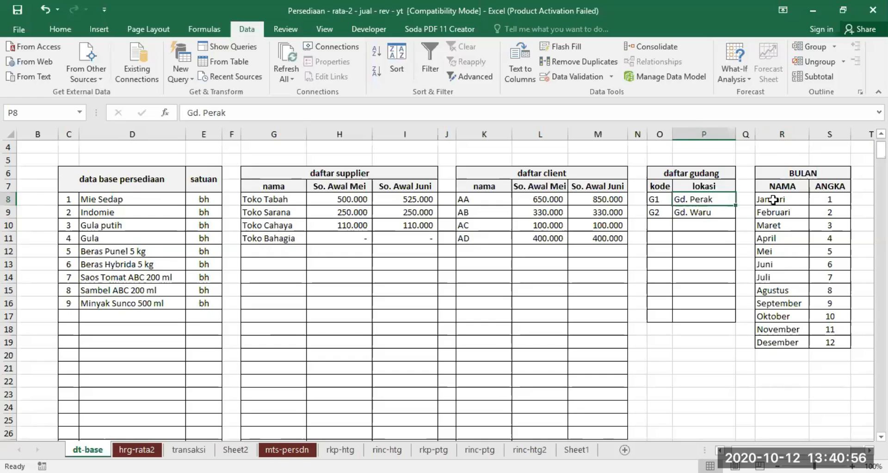
click(830, 198)
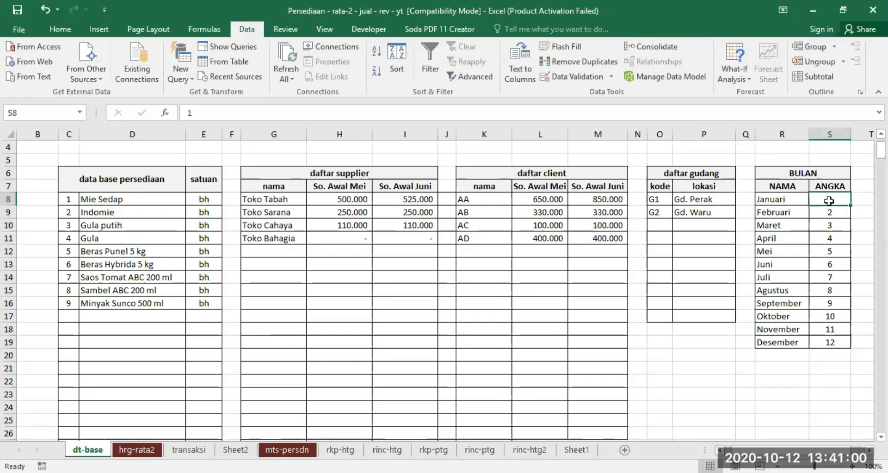
drag(829, 200, 819, 345)
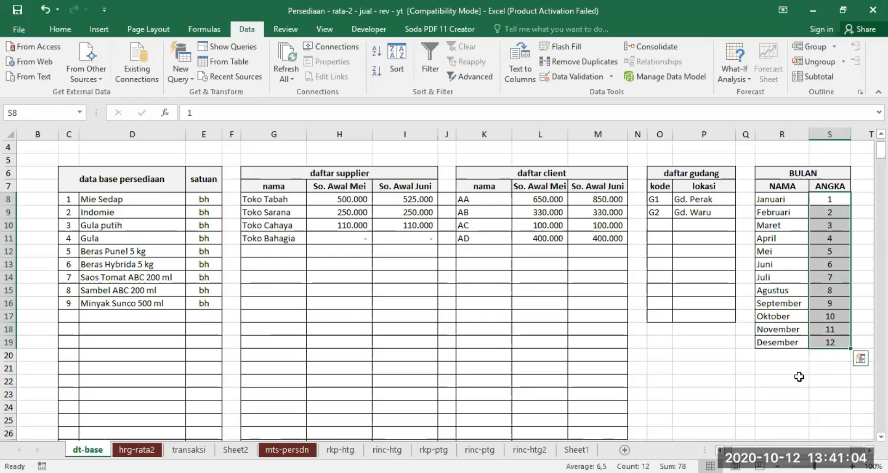
click(780, 198)
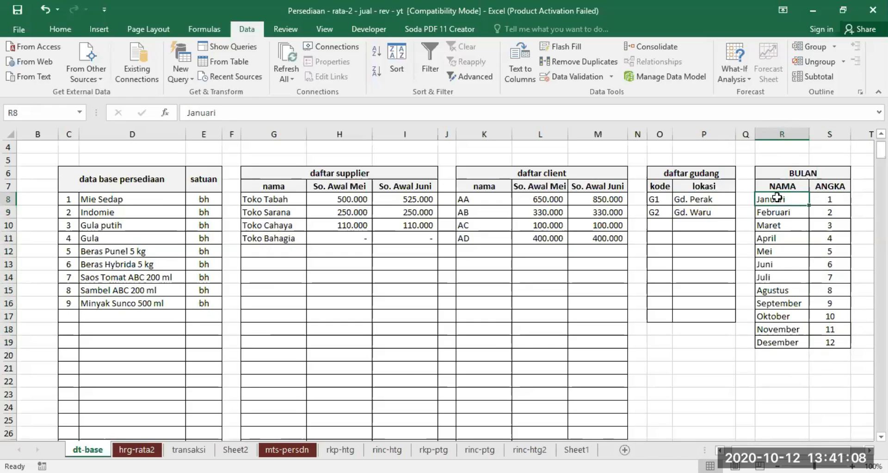
click(831, 199)
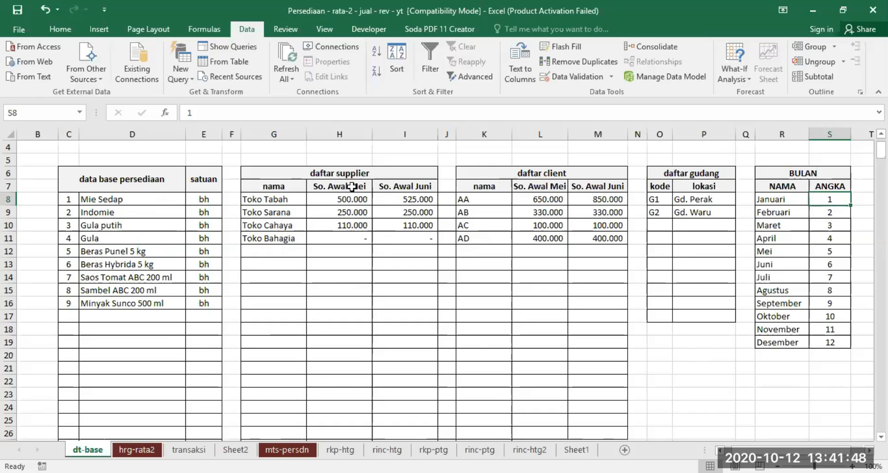
click(352, 186)
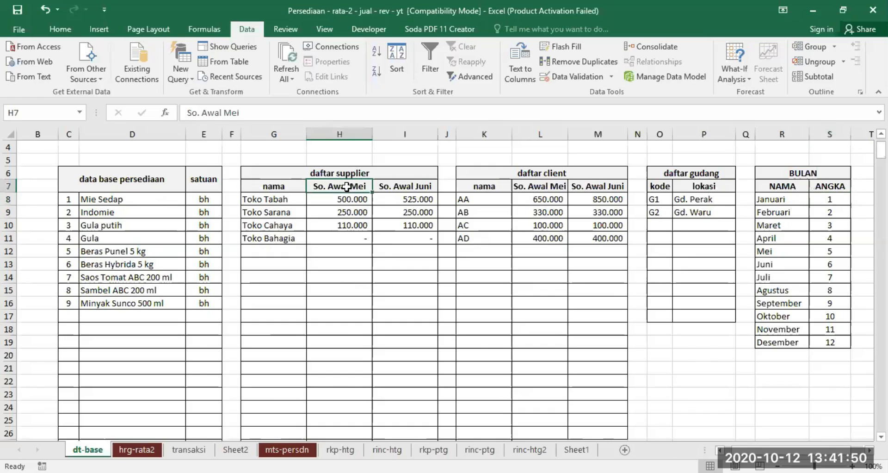
click(412, 186)
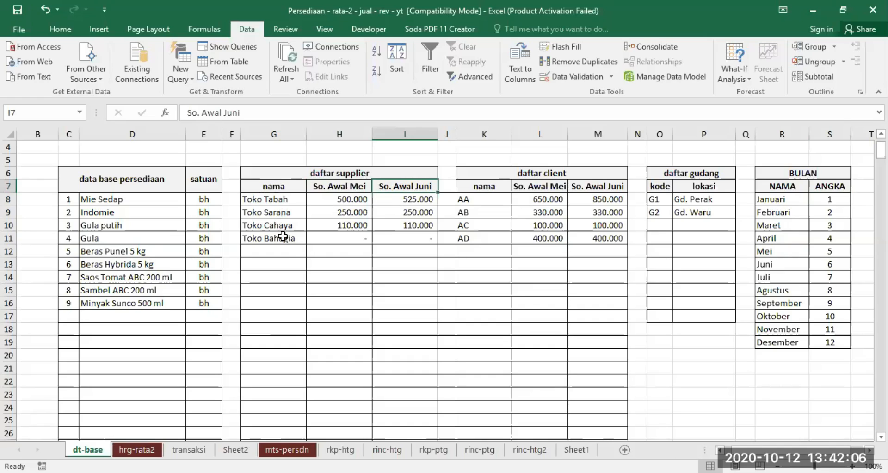
click(409, 199)
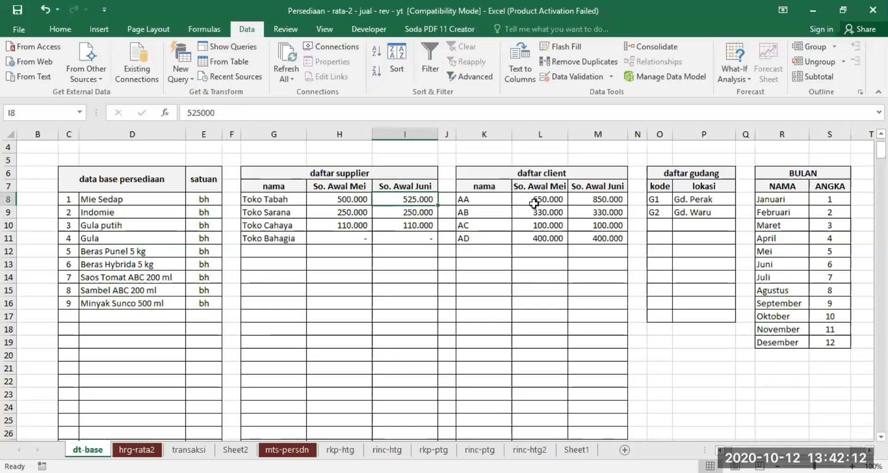
Step: Widen the So. Awal Mei column of the client list slightly and check the clients' May and June opening balances
click(548, 186)
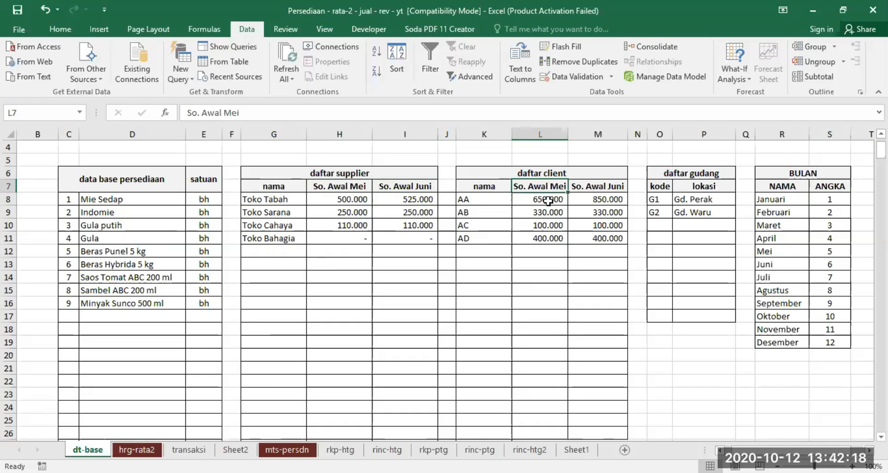
drag(541, 199, 536, 326)
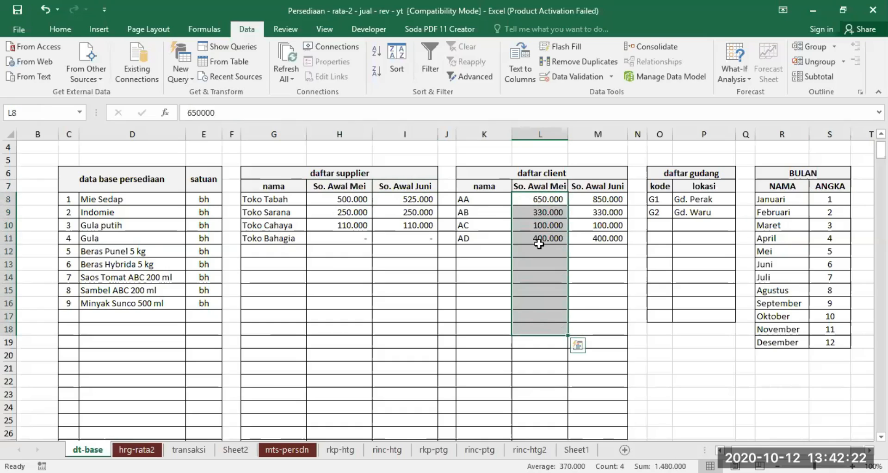
drag(567, 132, 574, 131)
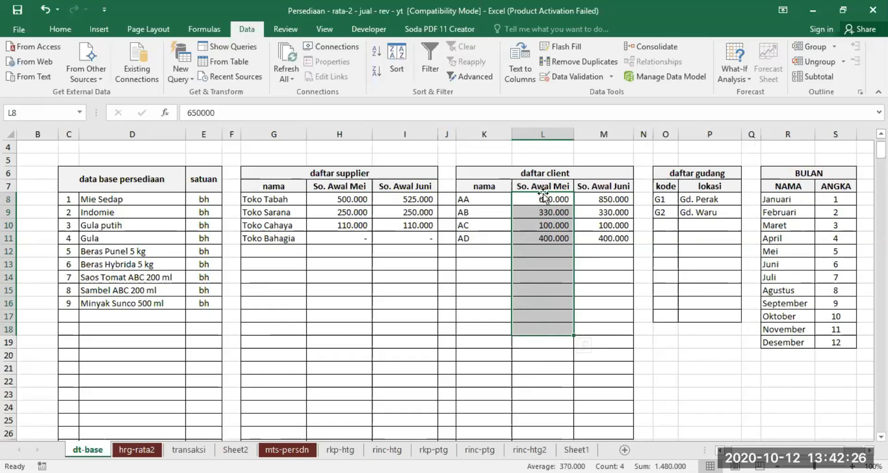
click(608, 184)
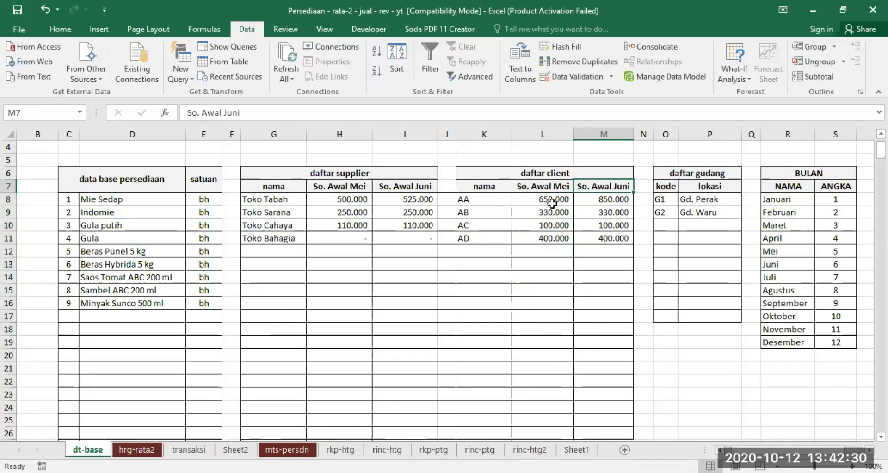
click(608, 199)
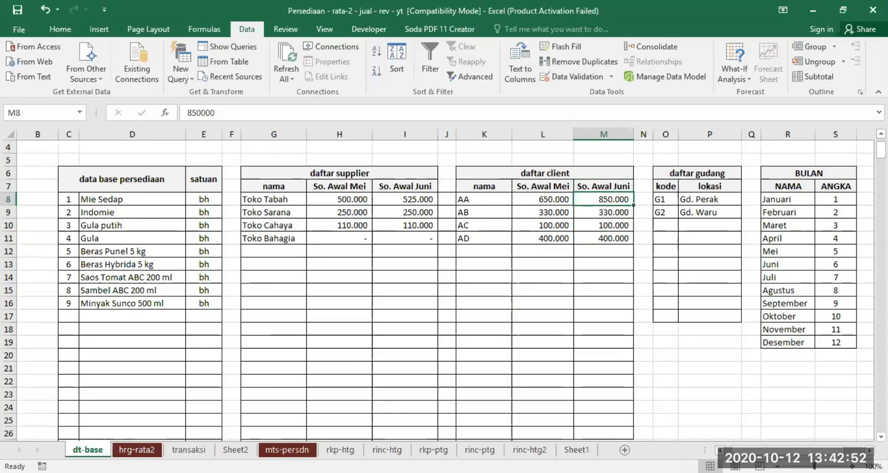
Step: Open the hrg-rata2 sheet and inspect the May opening Qty column of the average price table
click(145, 451)
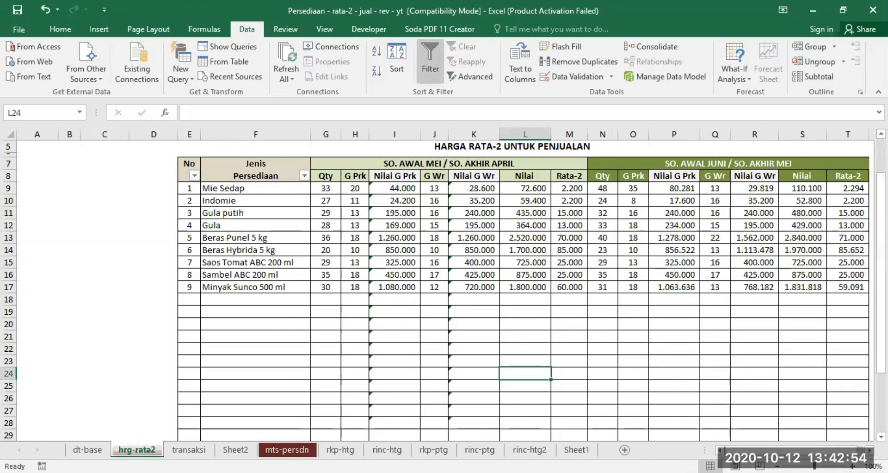
click(869, 450)
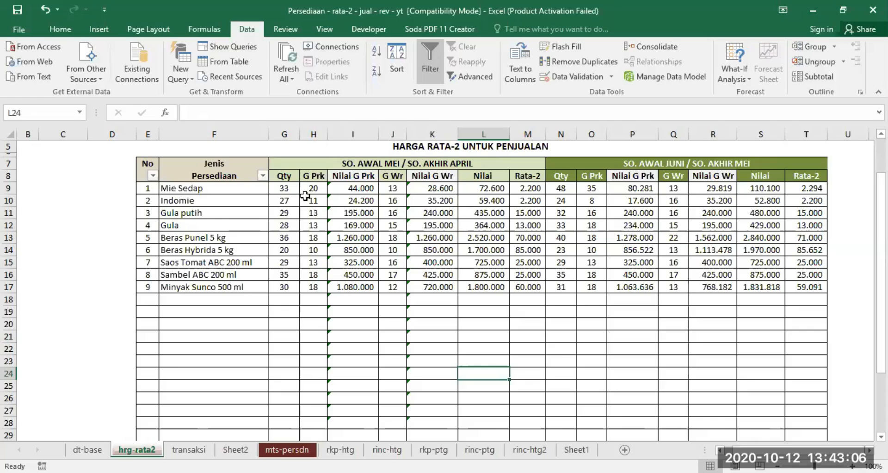
click(286, 175)
click(282, 188)
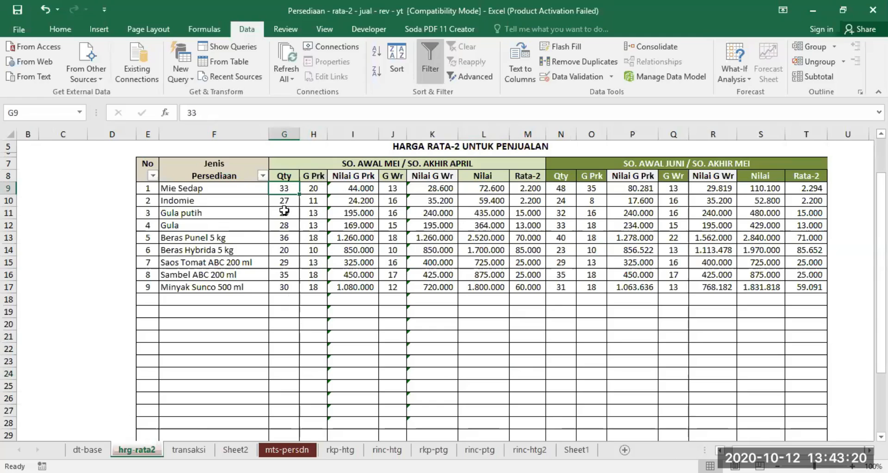
Step: Copy the May post-correction quantities Q11:Q19 from mts-persdn and paste them as values into the June opening Qty column from N9 on hrg-rata2
click(287, 449)
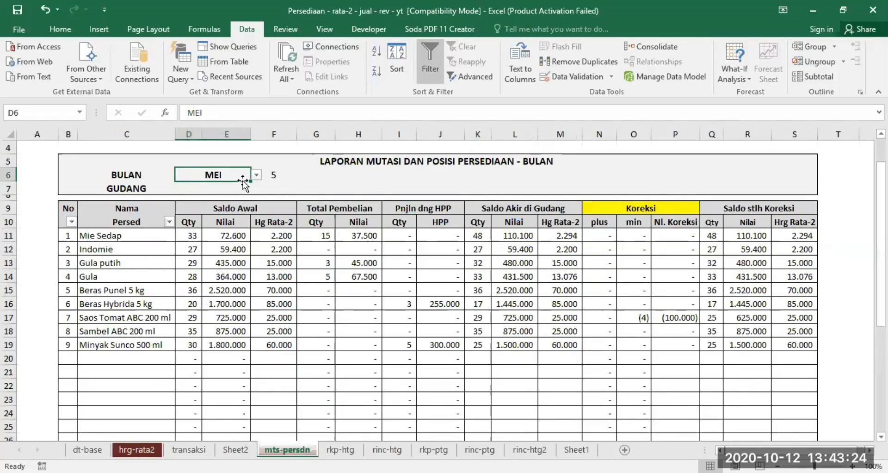
click(211, 186)
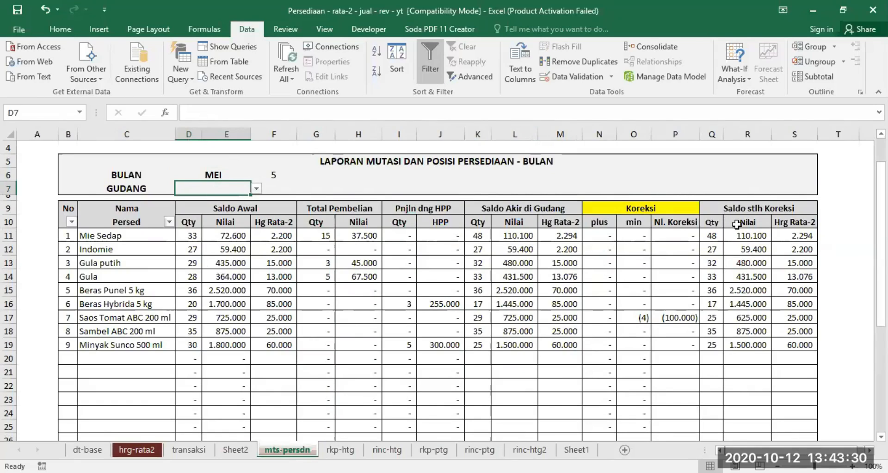
drag(710, 233, 705, 347)
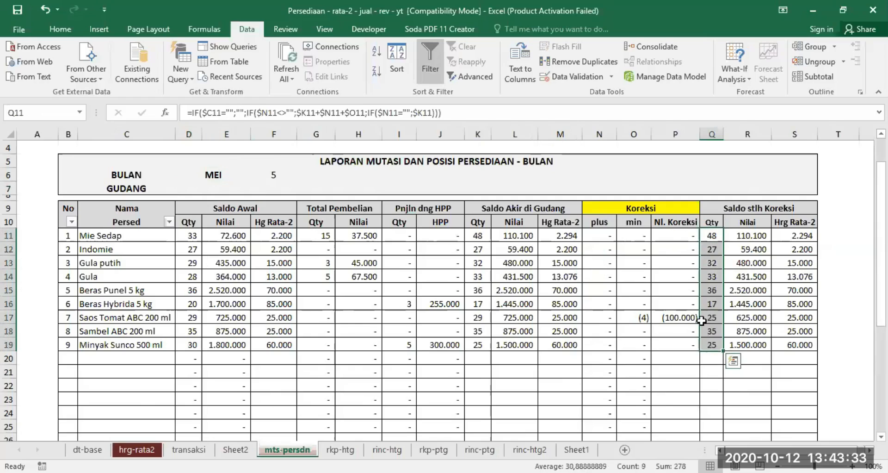
right_click(711, 246)
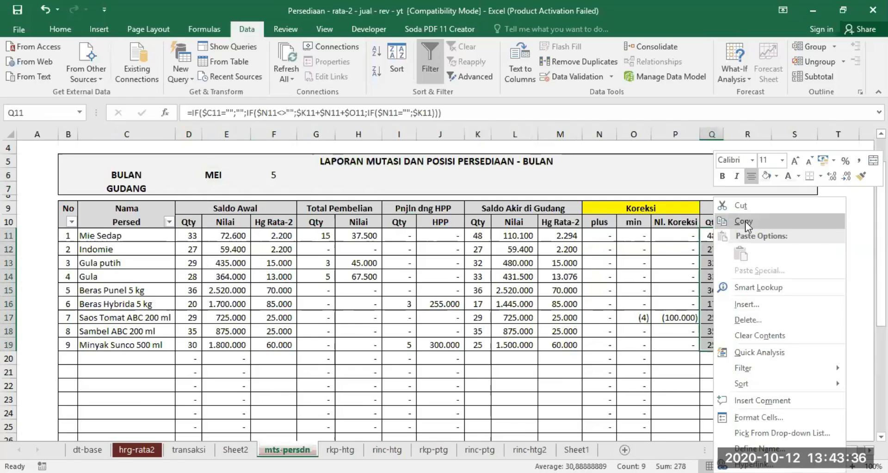
click(743, 222)
click(136, 449)
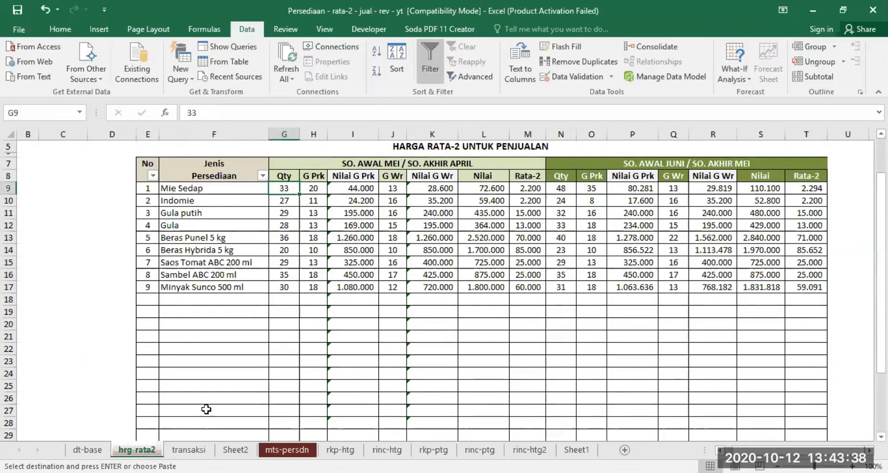
click(559, 188)
right_click(559, 188)
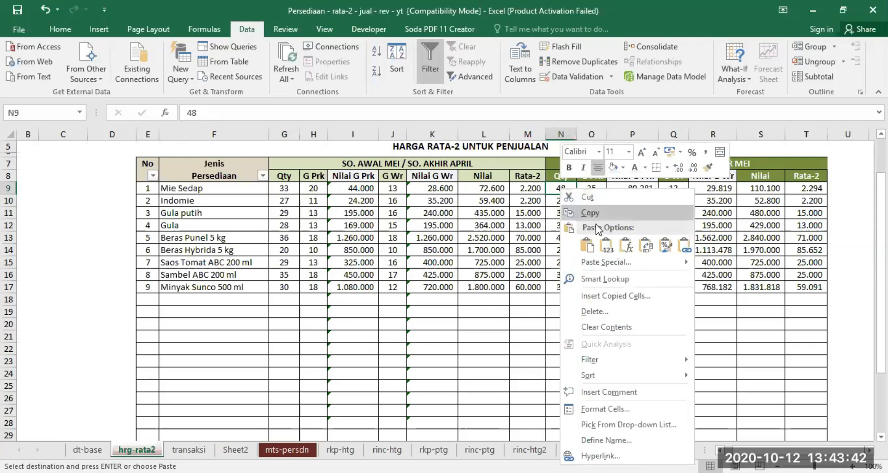
click(601, 213)
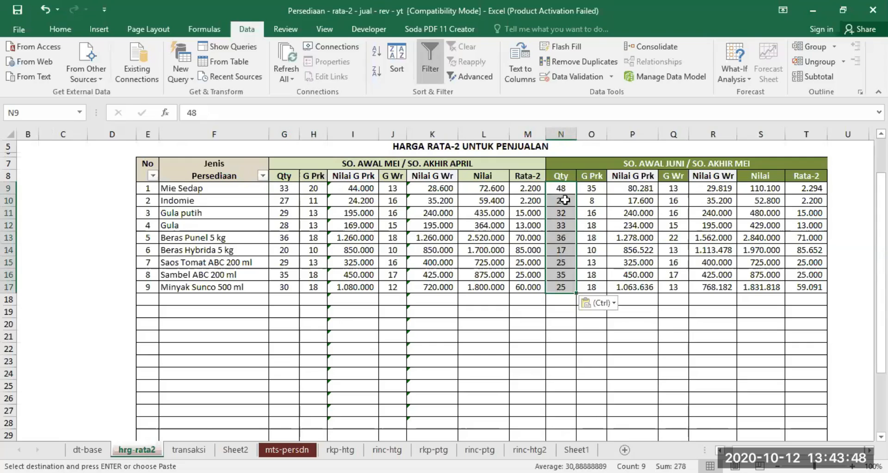
click(594, 175)
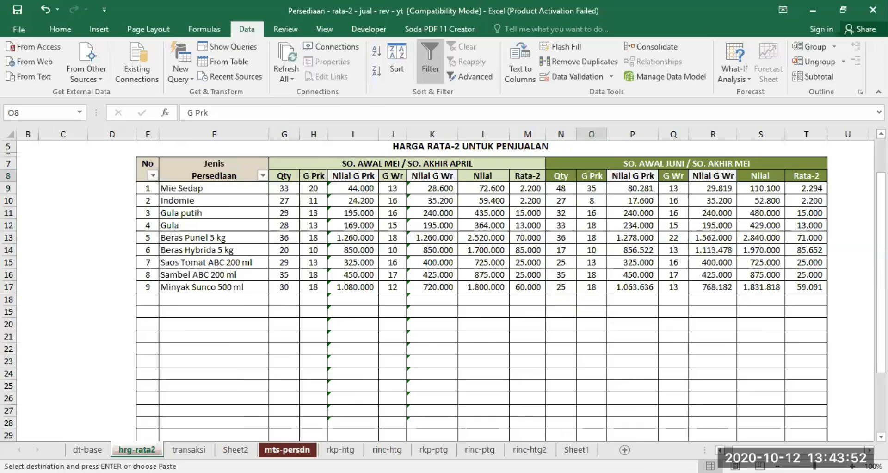
Step: Set the warehouse (GUDANG) of the May stock mutation report on mts-persdn to Gd. Perak
click(286, 449)
click(218, 184)
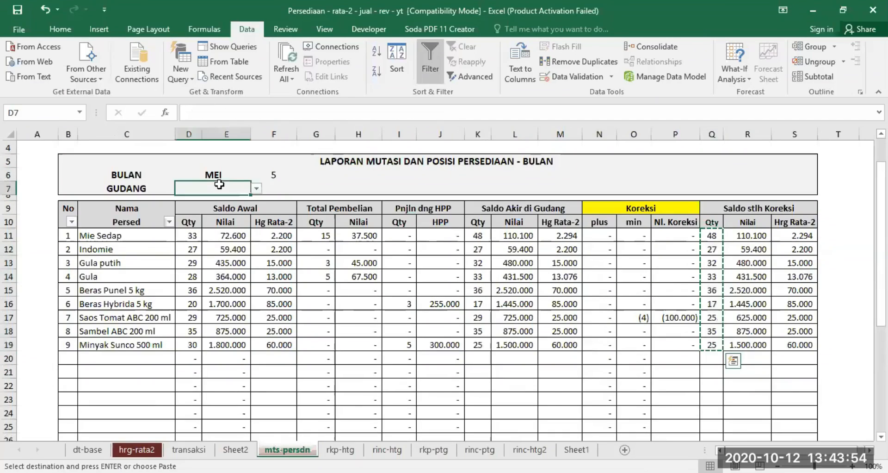
click(256, 188)
click(217, 199)
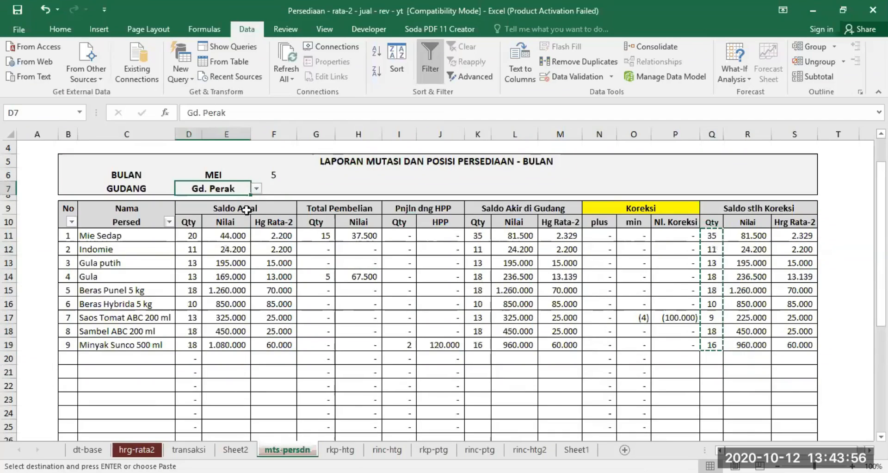
Step: Copy the Gd. Perak post-correction quantities Q11:Q19 and paste them as values into the June G Prk column from O9 on hrg-rata2
drag(712, 235, 711, 347)
right_click(714, 267)
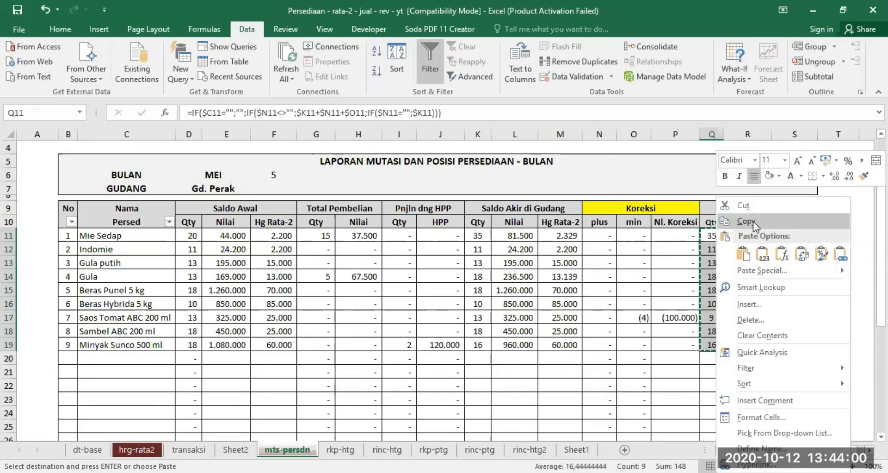
click(753, 221)
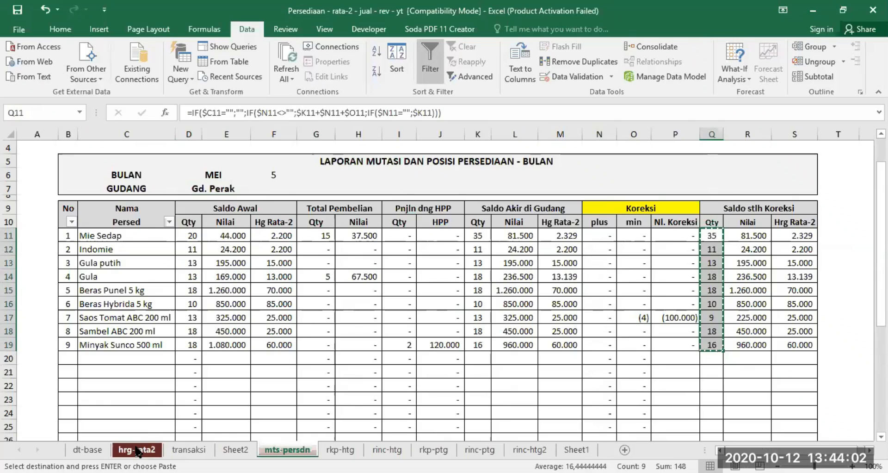
click(137, 449)
click(593, 187)
right_click(593, 187)
mouse_move(619, 213)
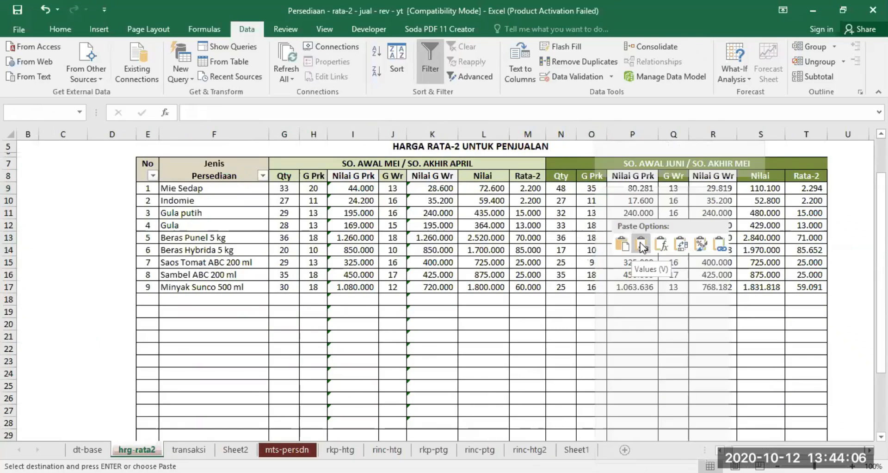
click(604, 243)
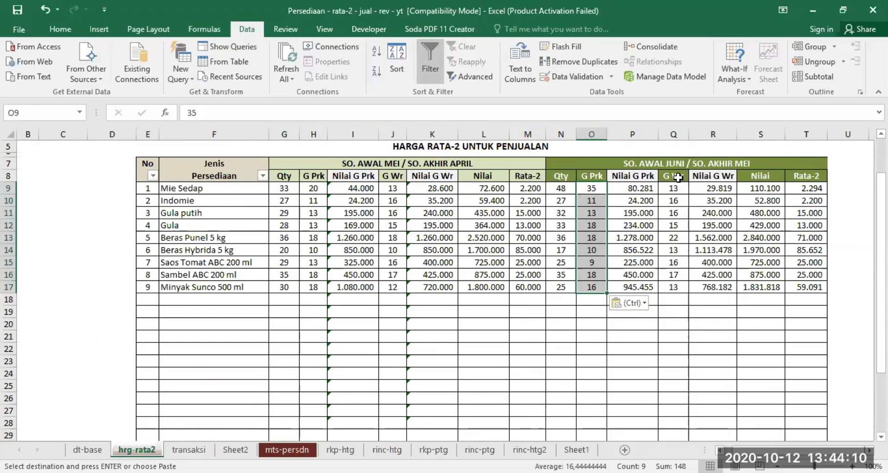
Step: Switch the warehouse of the May stock mutation report on mts-persdn to Gd. Waru
click(287, 448)
click(212, 188)
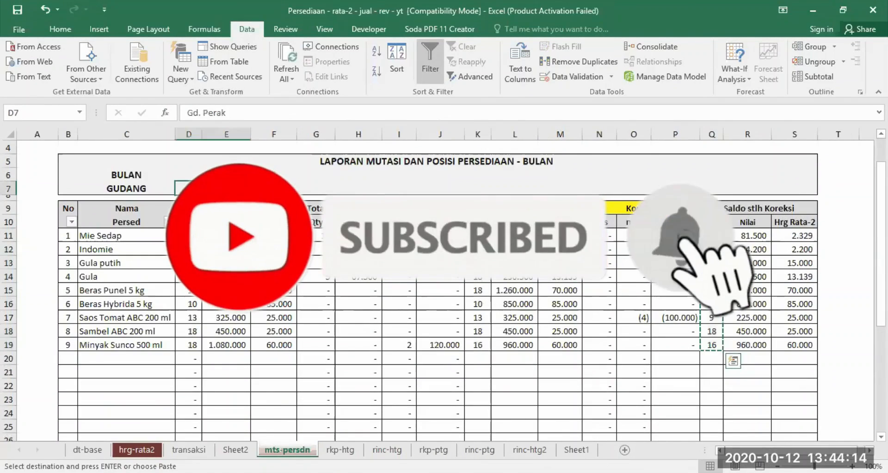
click(256, 188)
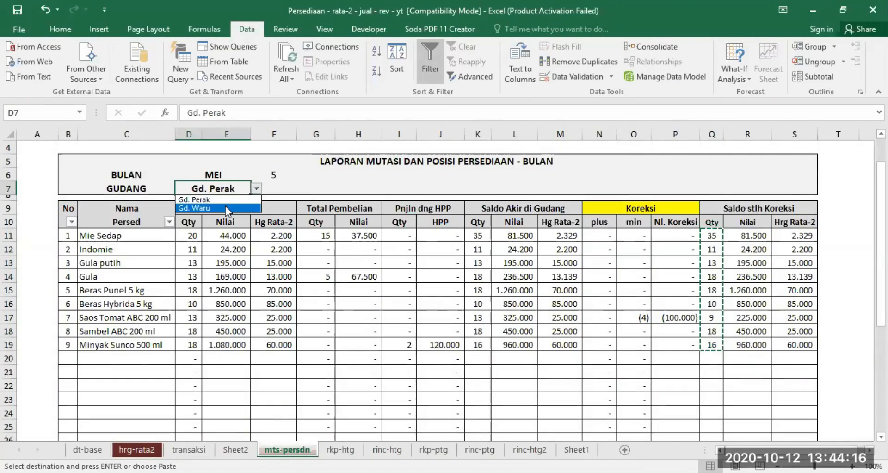
click(194, 204)
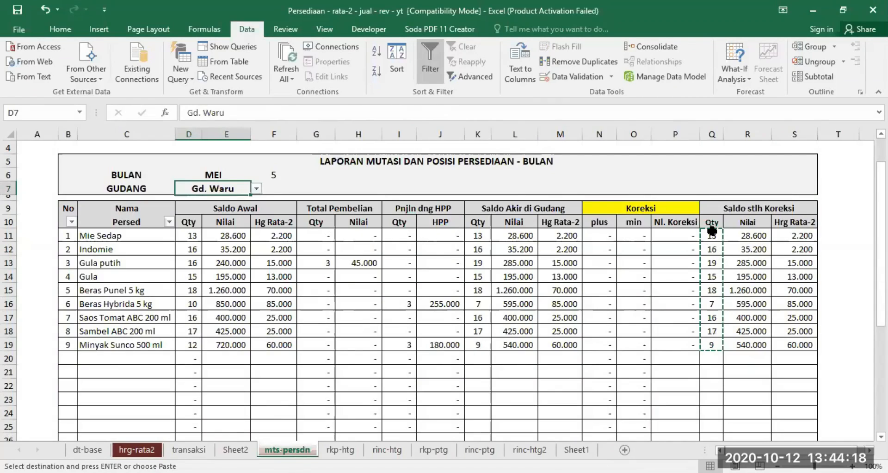
Step: Copy the Gd. Waru post-correction quantities Q11:Q19 and paste them as values into the June G Wr column from Q9 on hrg-rata2
drag(711, 233, 712, 344)
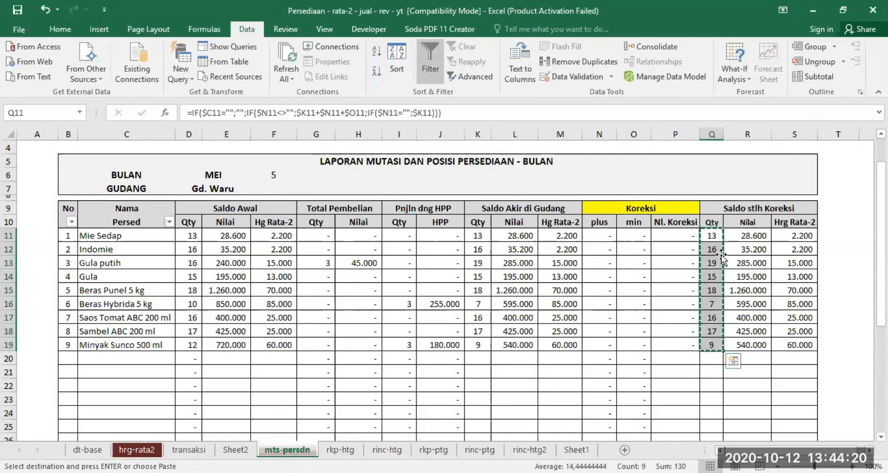
right_click(764, 222)
key(Escape)
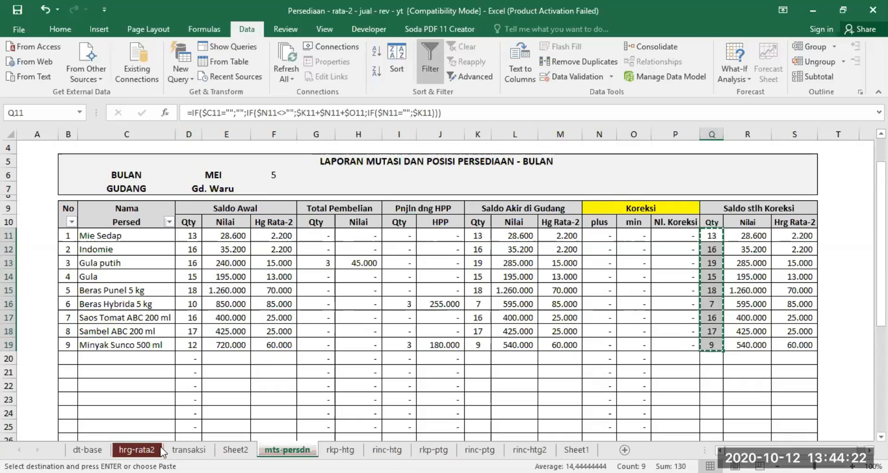
click(146, 450)
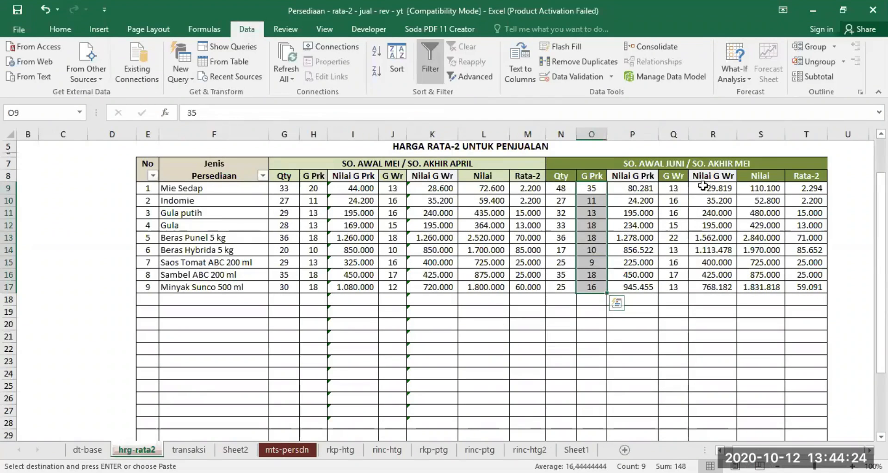
click(671, 186)
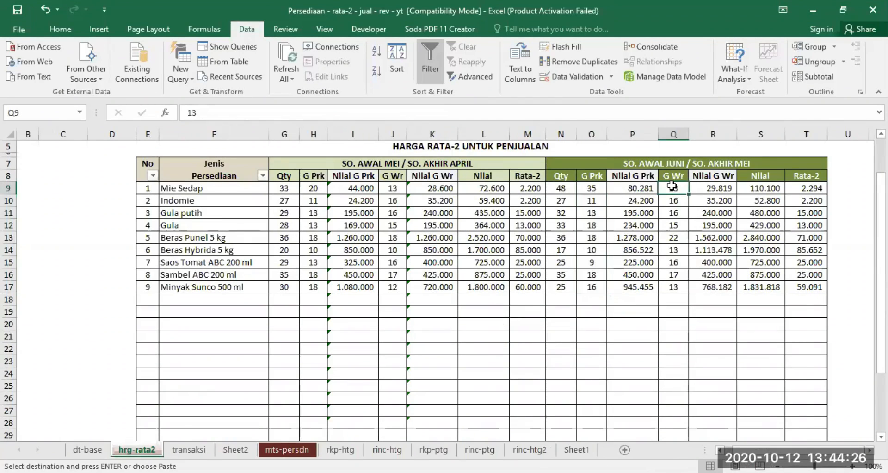
right_click(672, 186)
click(719, 243)
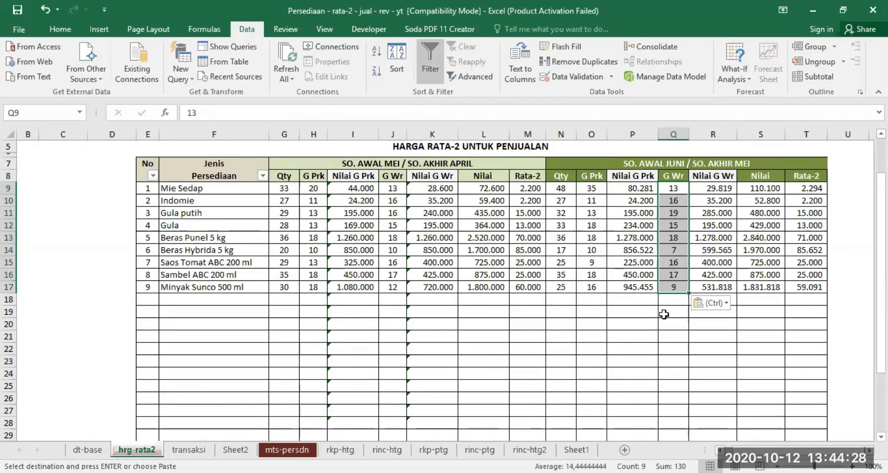
click(662, 311)
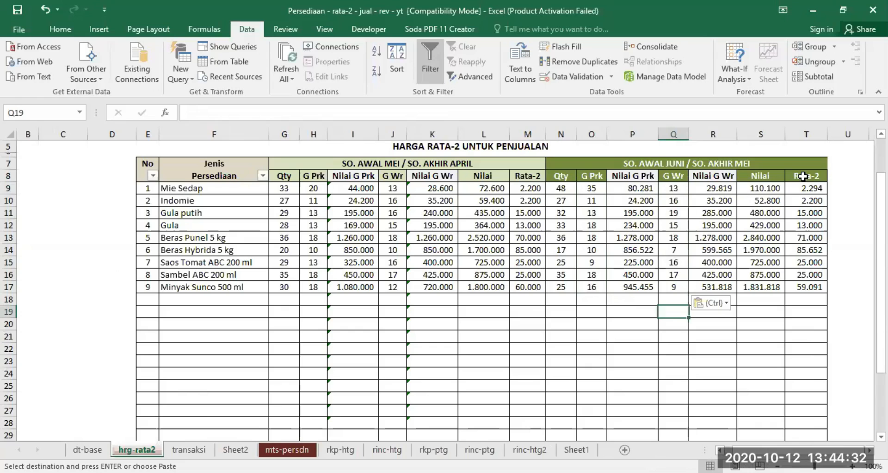
Step: Copy the post-correction values and average prices R11:S19 from mts-persdn and paste them as values into June Nilai and Rata-2 from S9 on hrg-rata2
click(283, 450)
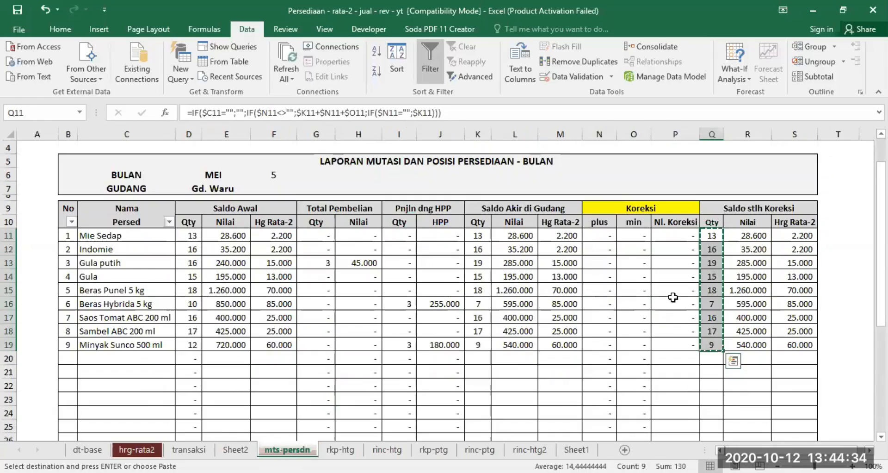
drag(750, 240, 795, 263)
drag(795, 294, 807, 346)
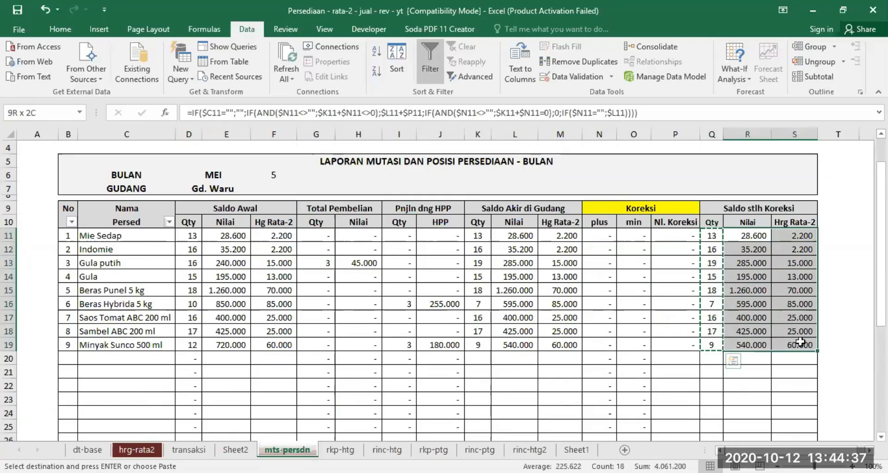
right_click(755, 291)
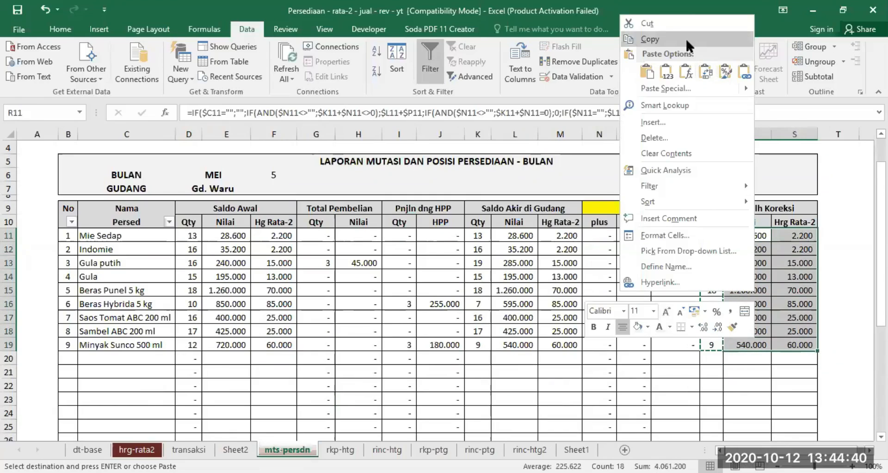
click(685, 37)
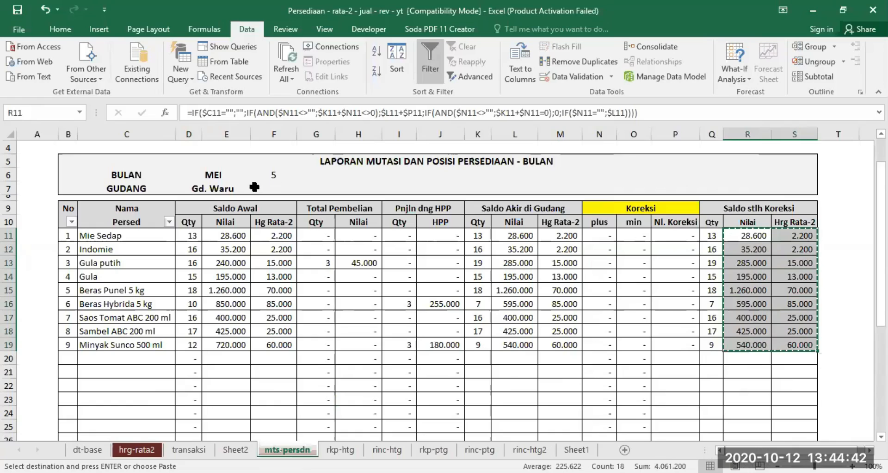
click(144, 448)
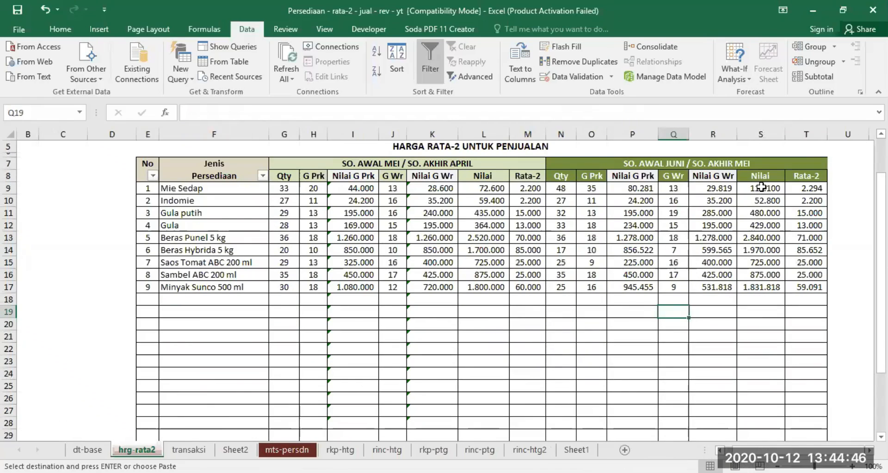
click(761, 187)
right_click(760, 187)
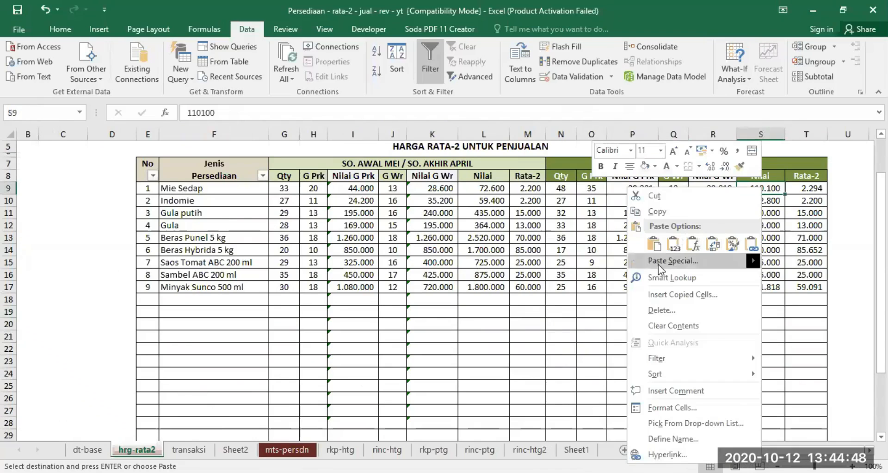
click(680, 249)
click(759, 323)
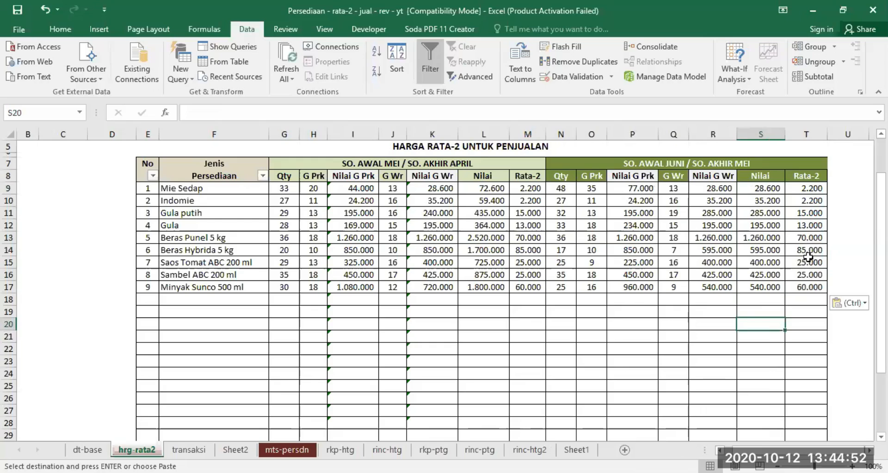
Step: Clear the formula from the June Nilai G Prk cell P9 for Mie Sedap
click(633, 188)
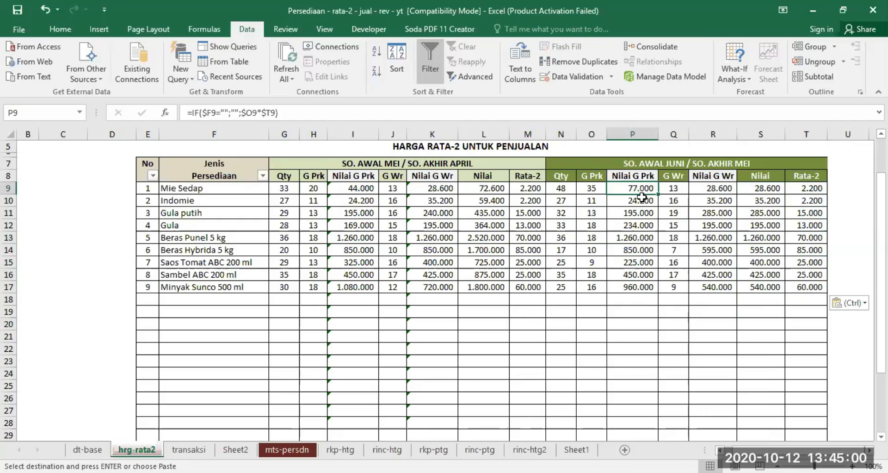
key(Delete)
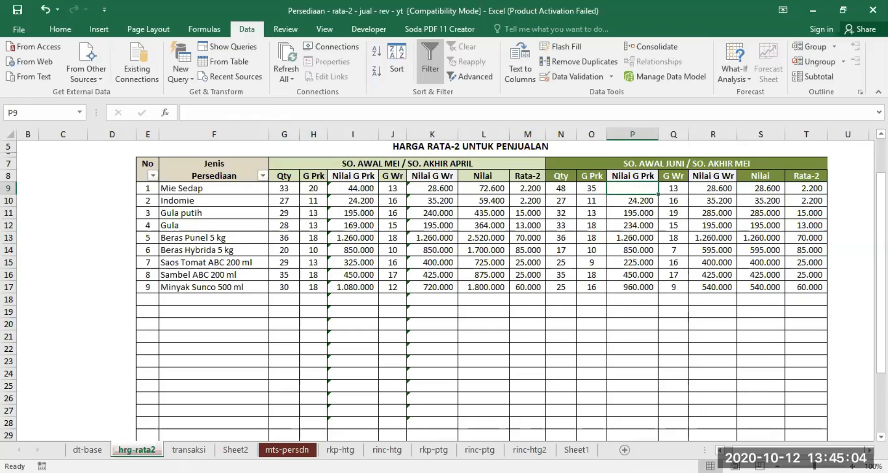
click(852, 466)
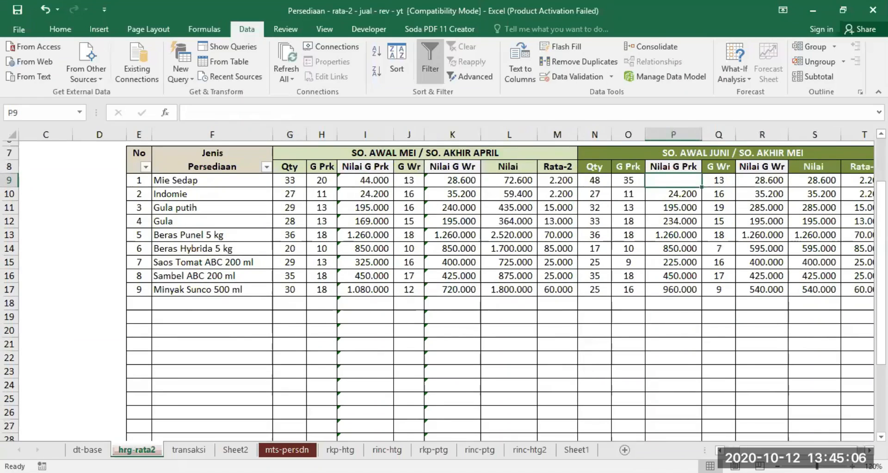
click(852, 466)
click(881, 134)
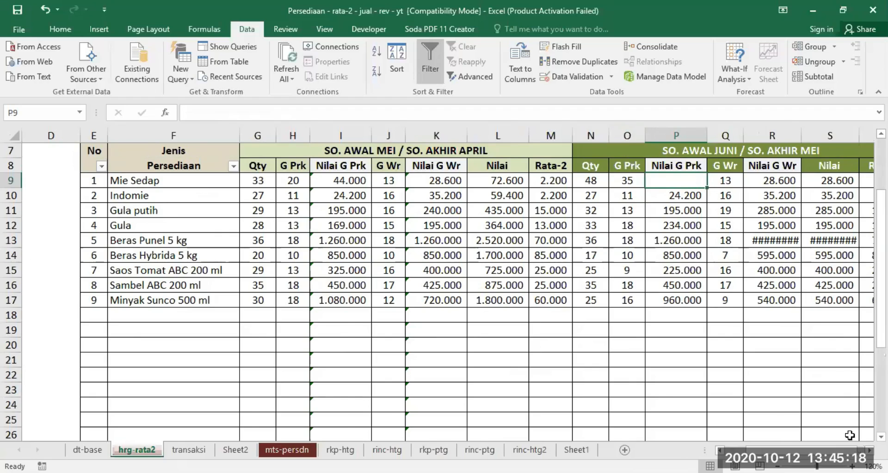
click(868, 450)
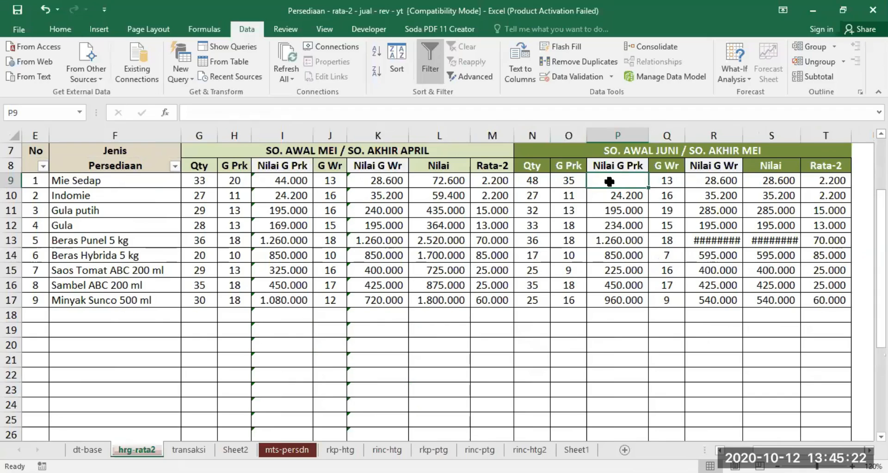
Step: Enter =$O9*$T9 in P9 and fill the formula down the June Nilai G Prk column to P19
text(=)
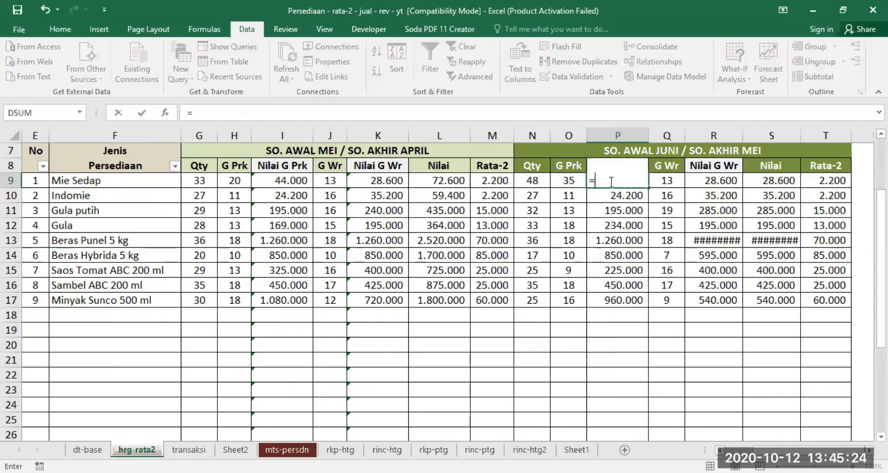
text($O9)
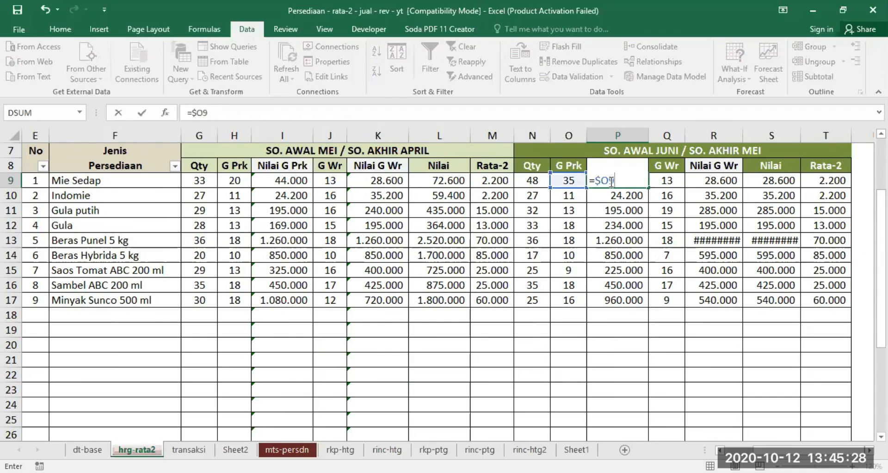
text(*$T9)
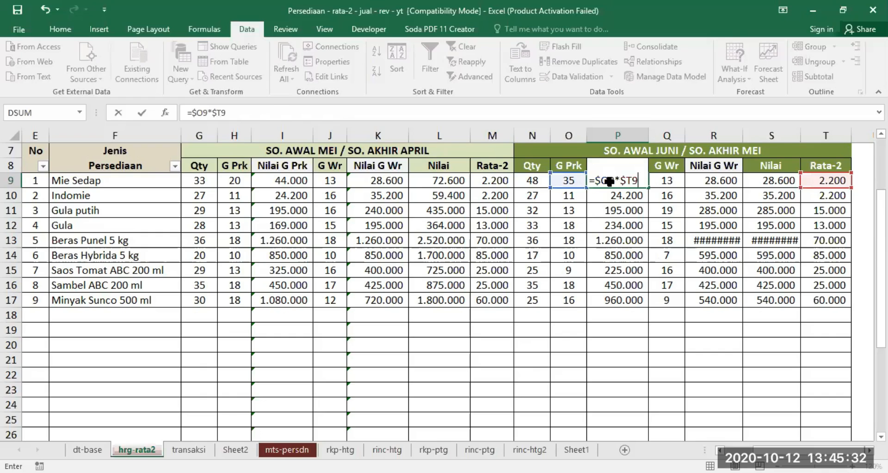
key(Return)
click(609, 181)
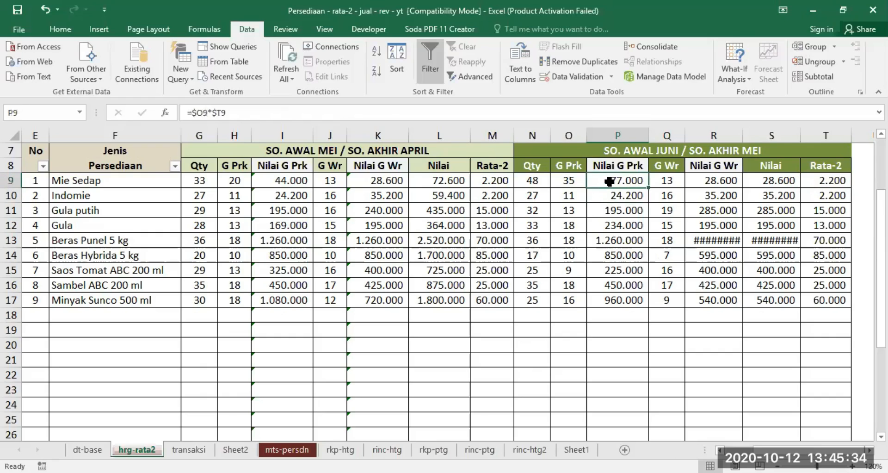
drag(650, 188, 642, 338)
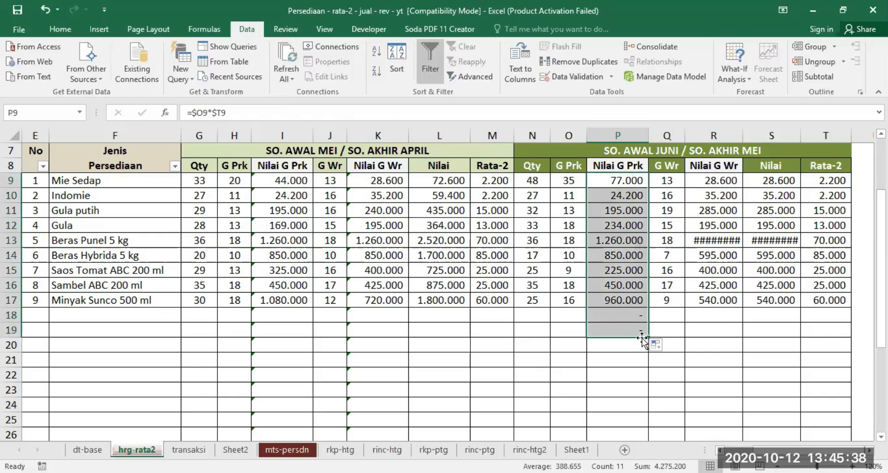
Step: Wrap the June Nilai G Prk formula in P18 with a blank check, as =IF($F9="";"";$O18*$T18)
click(622, 315)
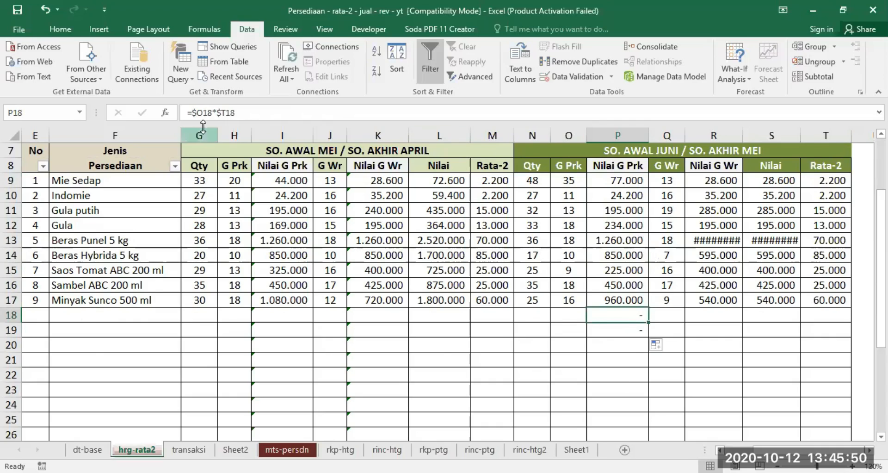
key(F2)
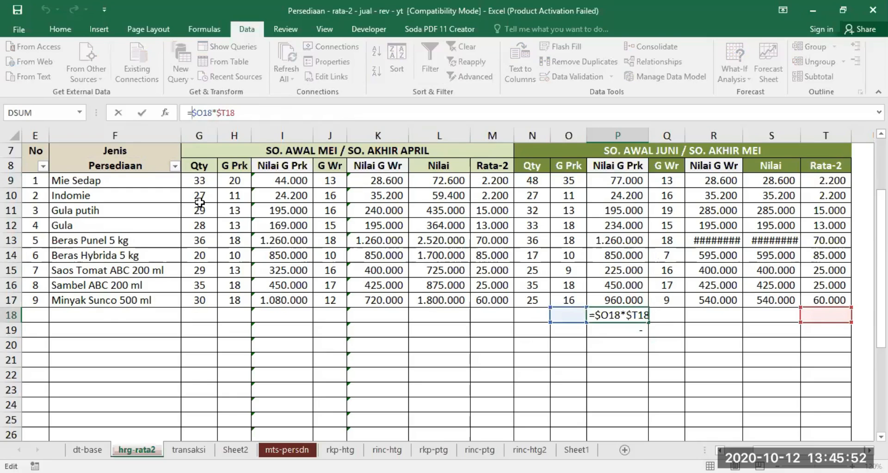
text(IF()
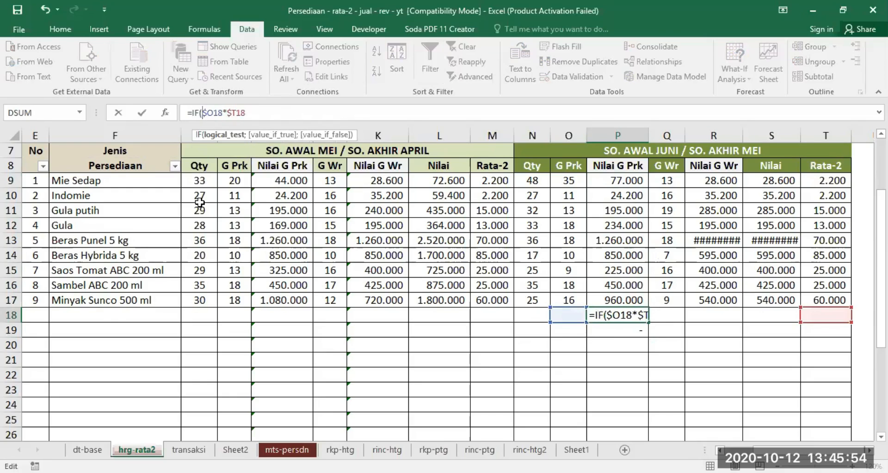
text($)
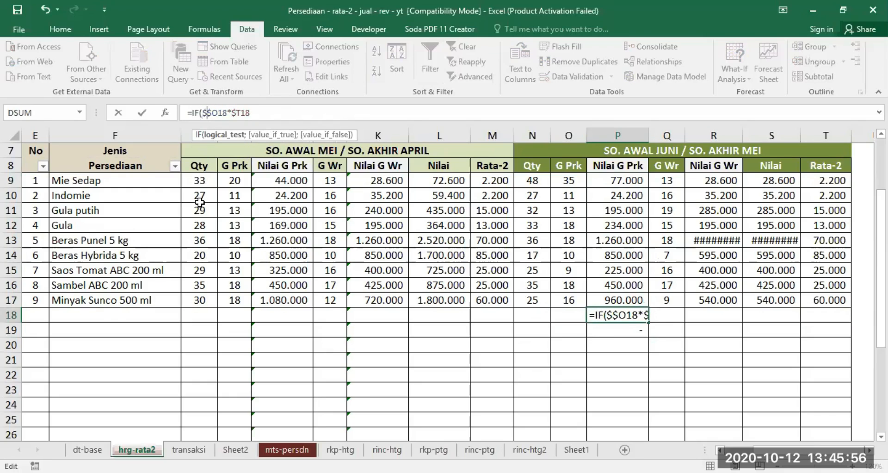
text(F)
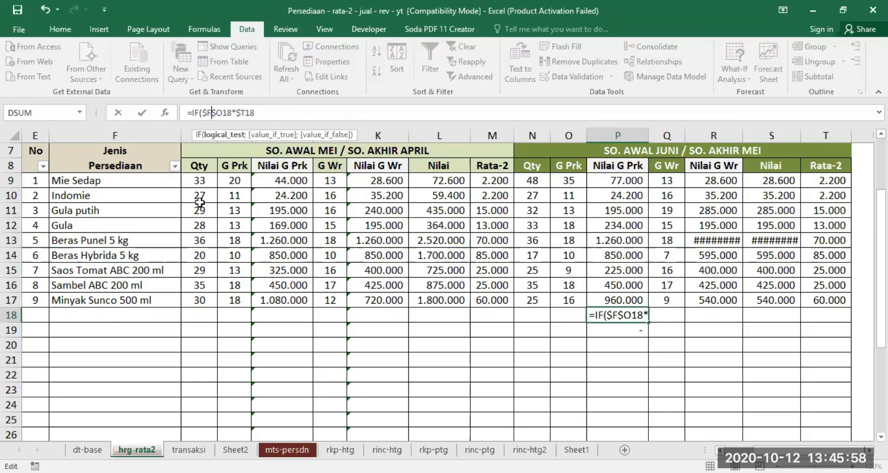
text(9="")
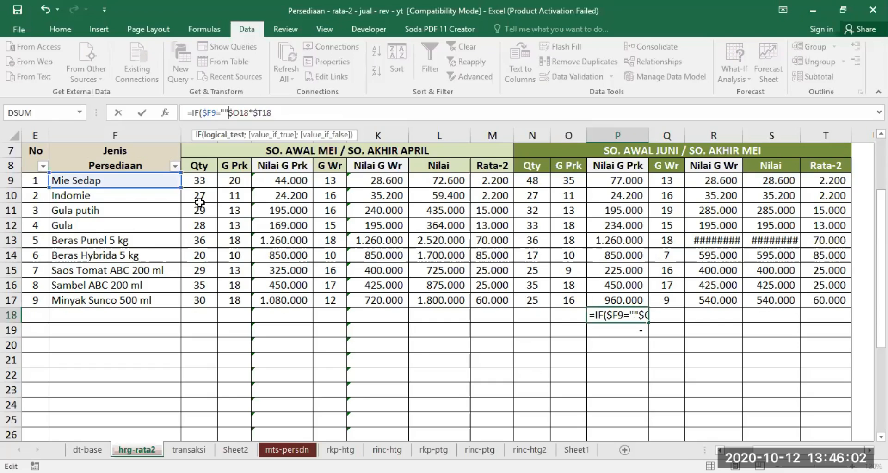
text(;"")
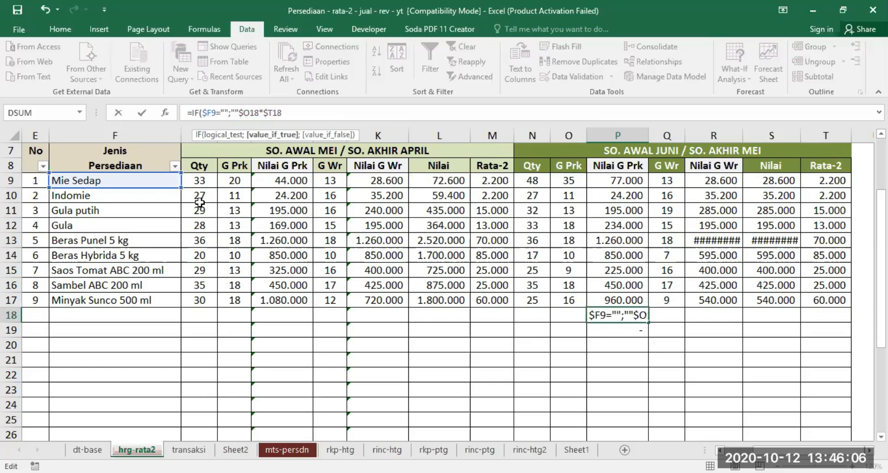
text(;)
key(Right)
key(Right)
key(Right)
key(Right)
key(Right)
key(Right)
key(Right)
key(Right)
text())
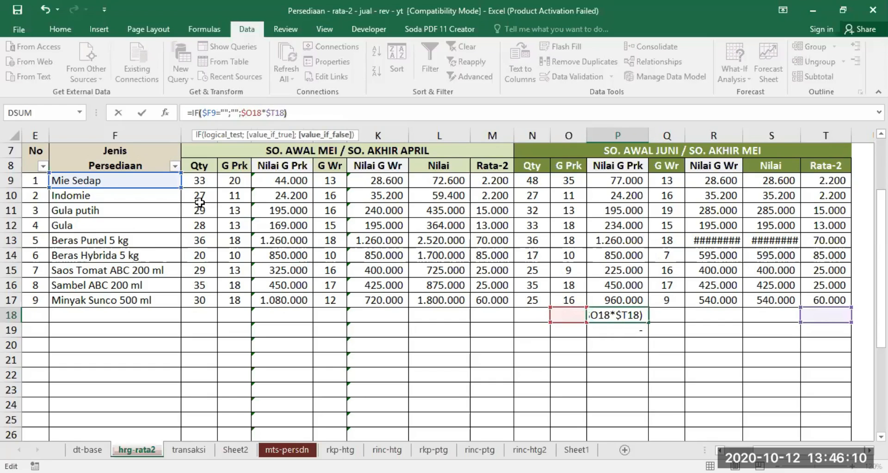
key(Return)
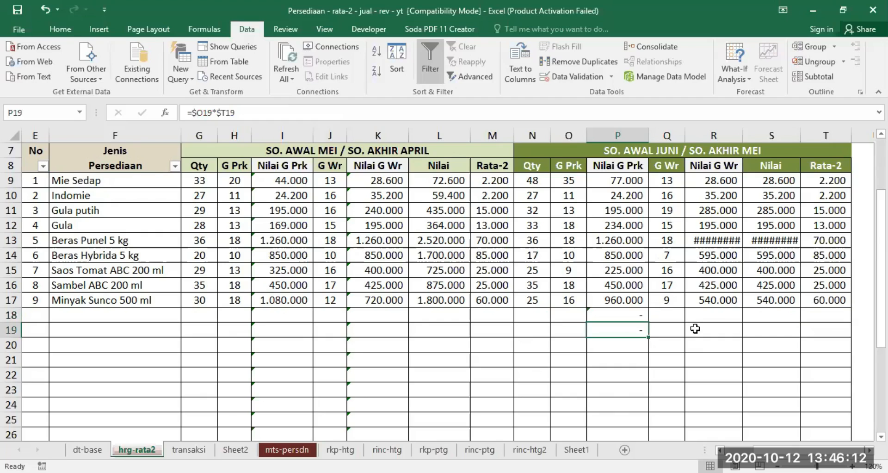
Step: Try to reuse the IF formula from P18 by copying it into P9 for Mie Sedap
click(624, 315)
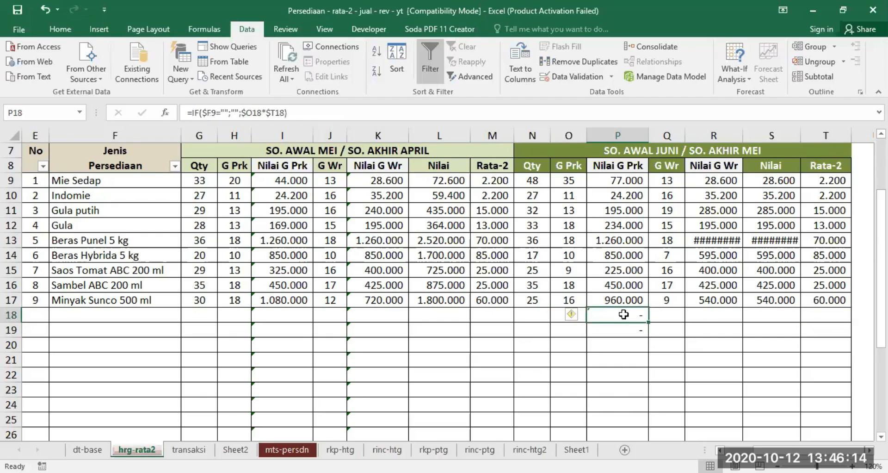
right_click(624, 315)
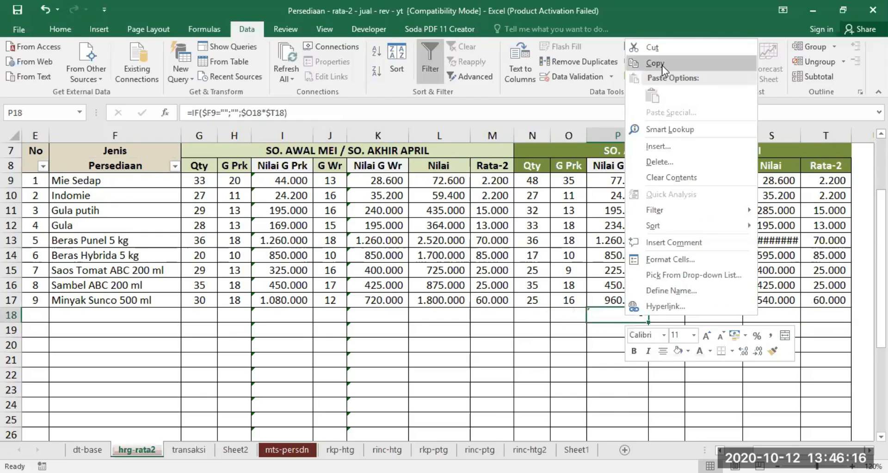
click(661, 65)
click(630, 178)
key(Return)
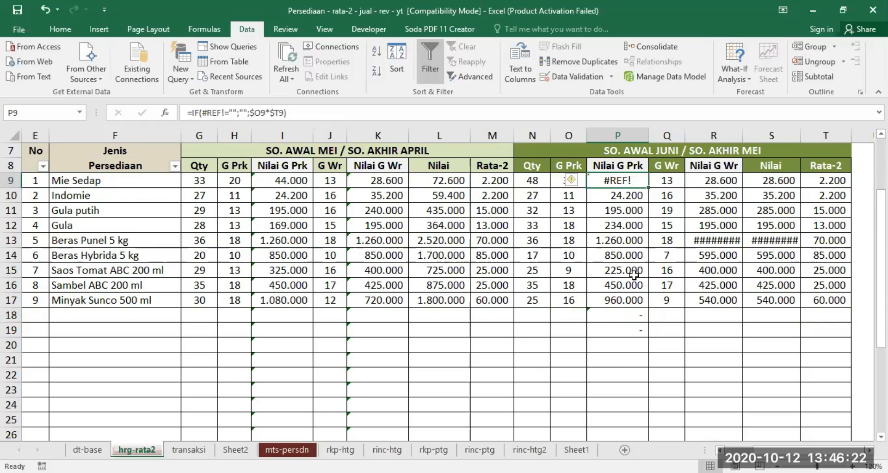
Step: Enter =IF($F9="";"";$O9*$T9) in the June Nilai G Prk cell P9, accepting the suggested parenthesis correction
text(=I)
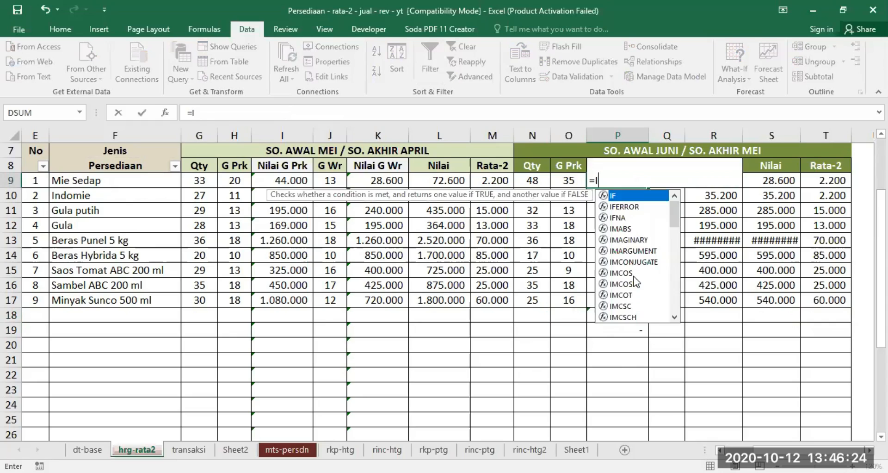
text(F($F9)
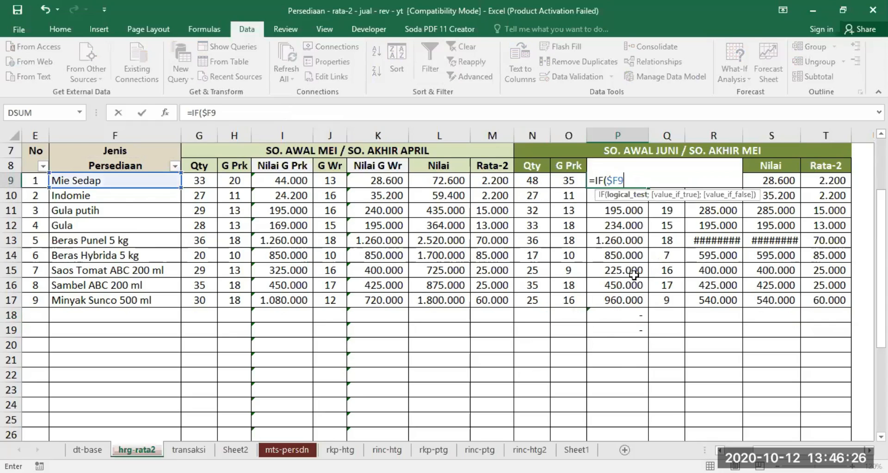
text(="";"";$O9*$)
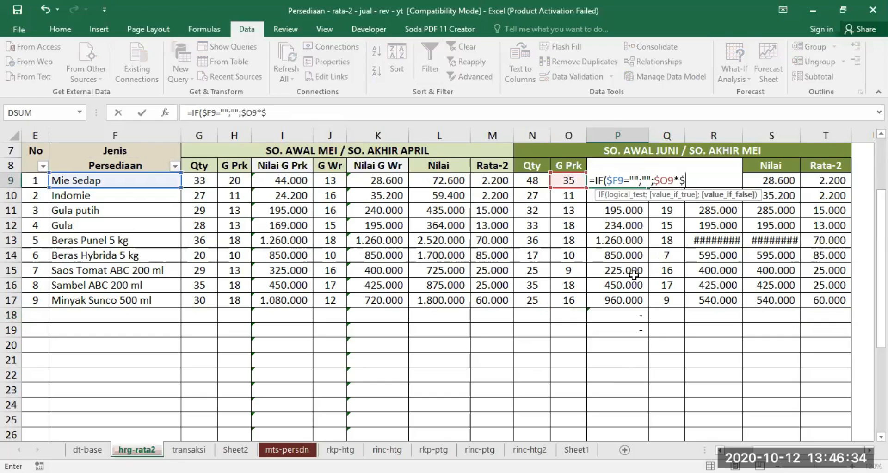
text(T9)
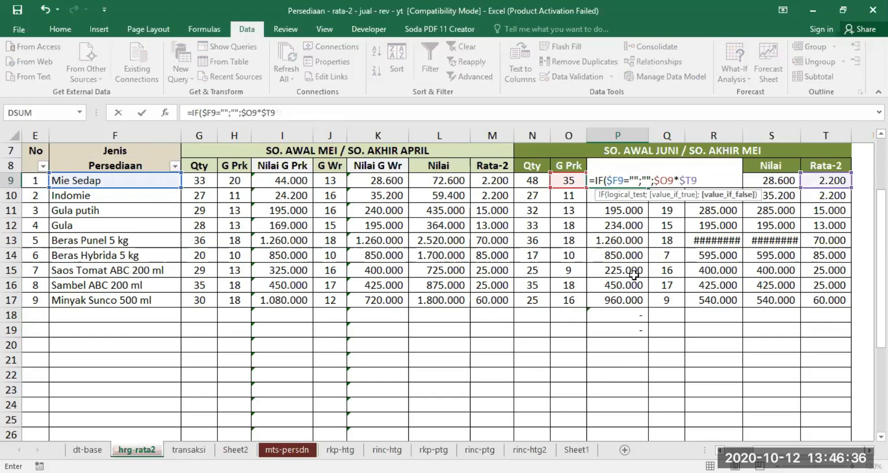
text()))
key(Return)
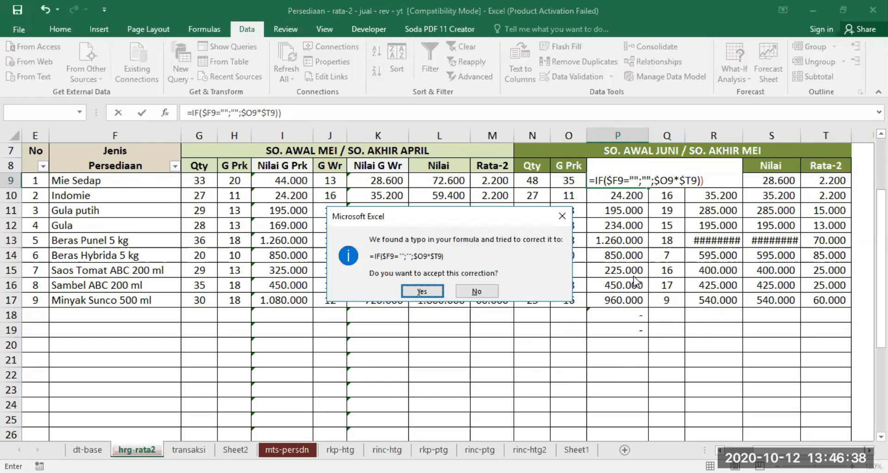
key(Return)
Step: Fill the P9 formula down the June Nilai G Prk column to P33 and check it against the item formula in row 18
click(644, 184)
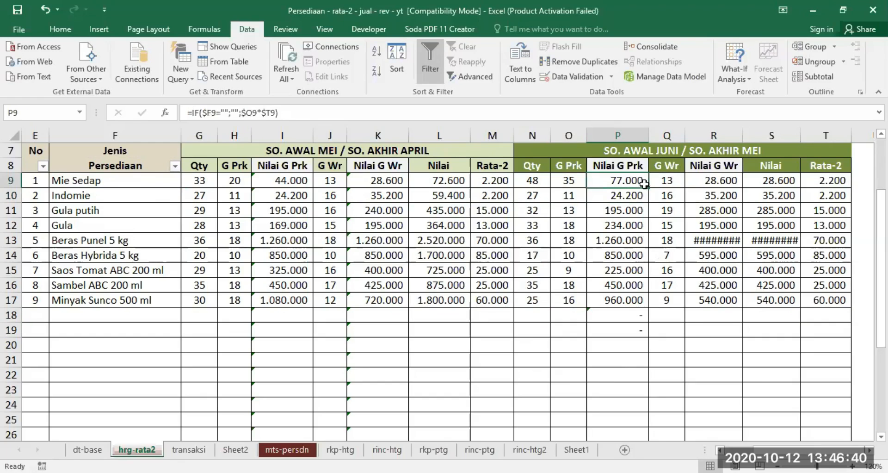
drag(648, 188, 644, 391)
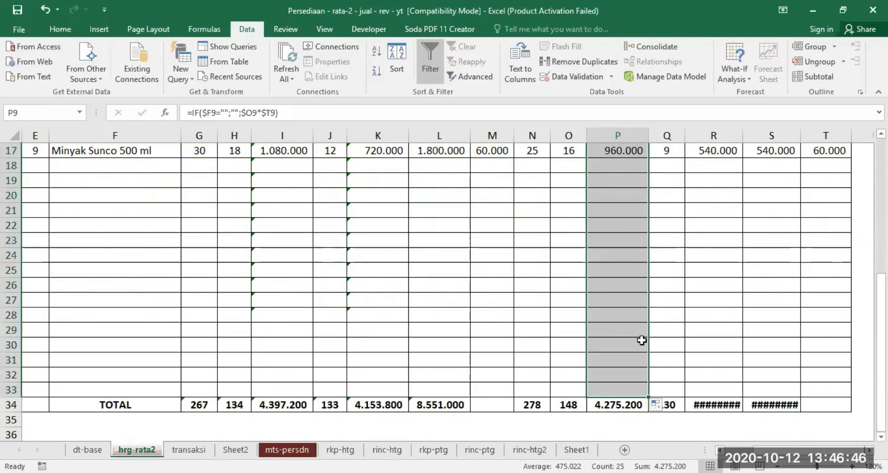
scroll(641, 340, up, 5)
click(616, 250)
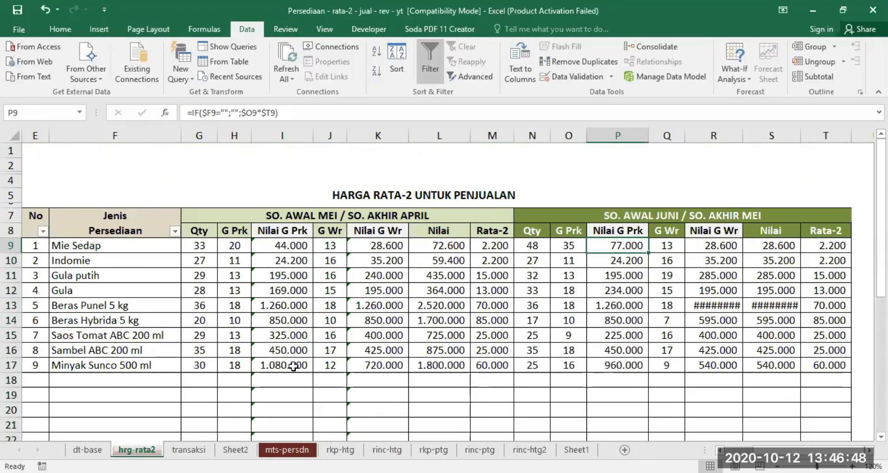
click(111, 380)
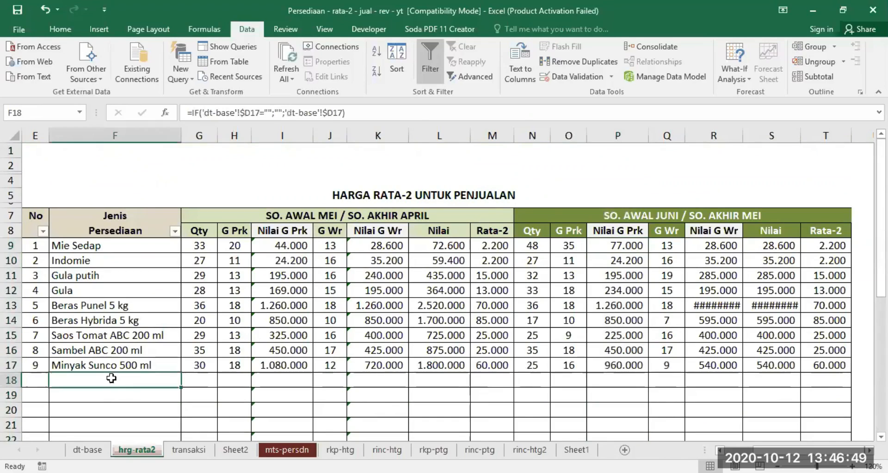
click(626, 377)
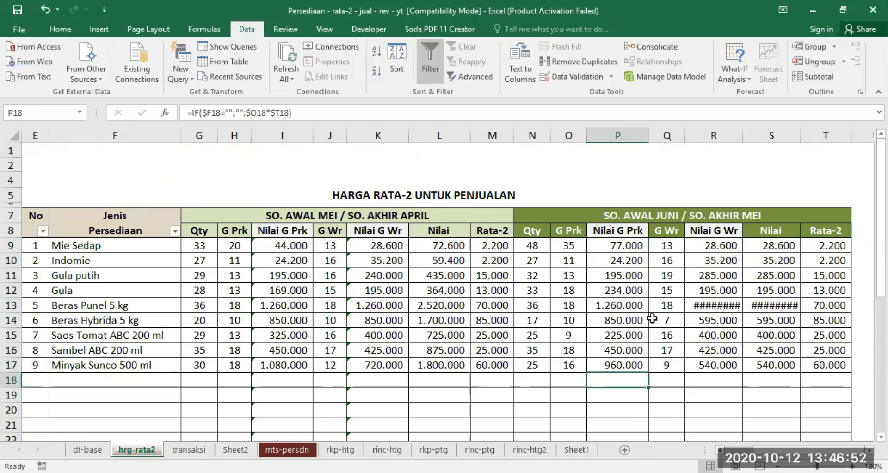
Step: Copy the June Nilai G Prk formula from P9 into the June Nilai G Wr cell R9
click(719, 246)
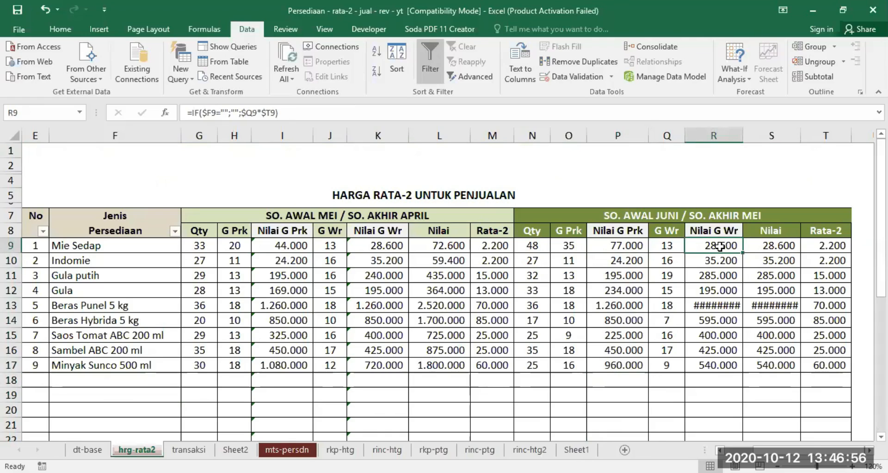
click(616, 244)
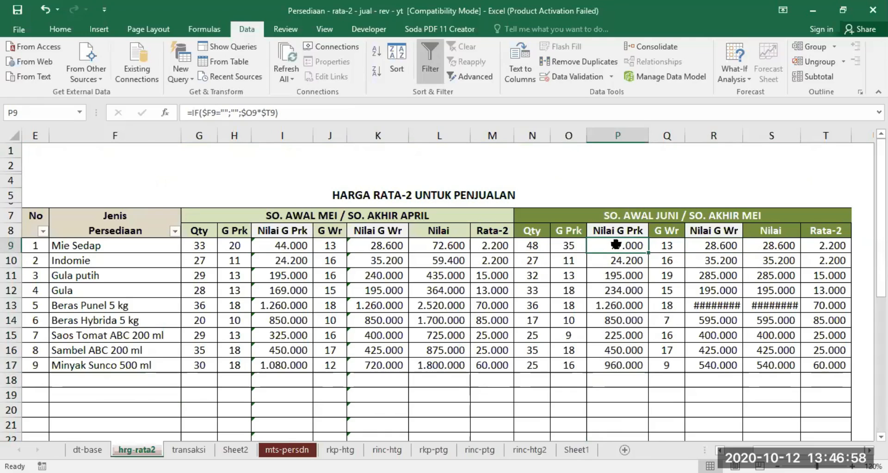
right_click(616, 244)
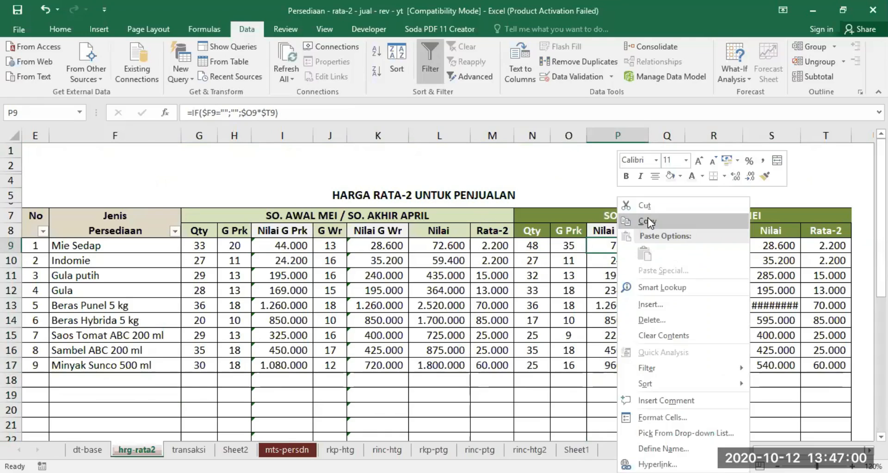
click(647, 218)
click(716, 241)
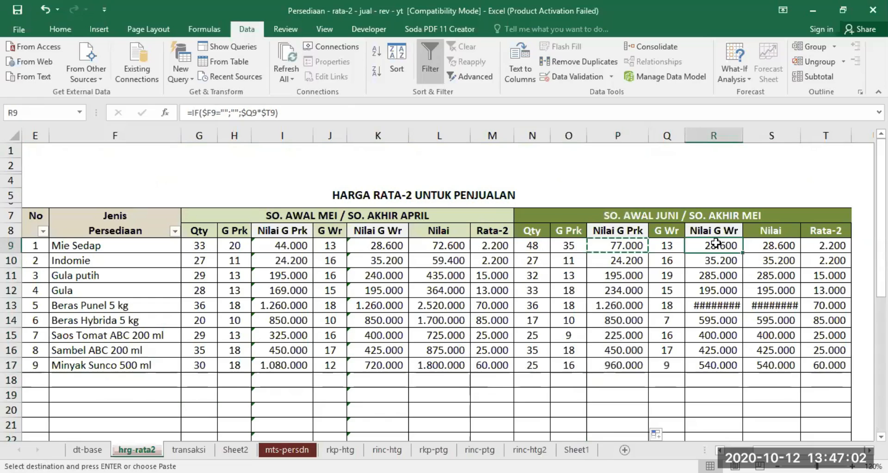
key(Return)
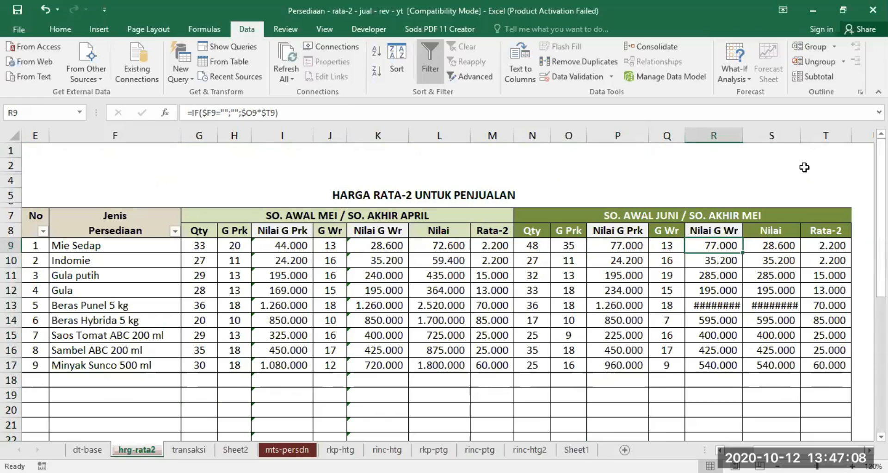
Step: Change $O9 to $Q9 in R9 so it reads =IF($F9="";"";$Q9*$T9), and fill it down the June Nilai G Wr column
click(247, 113)
key(BackSpace)
text(Q)
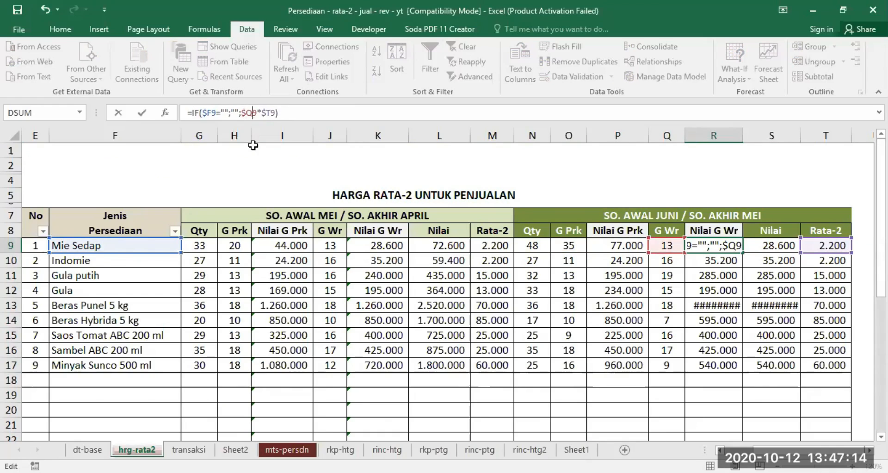
key(Return)
click(696, 247)
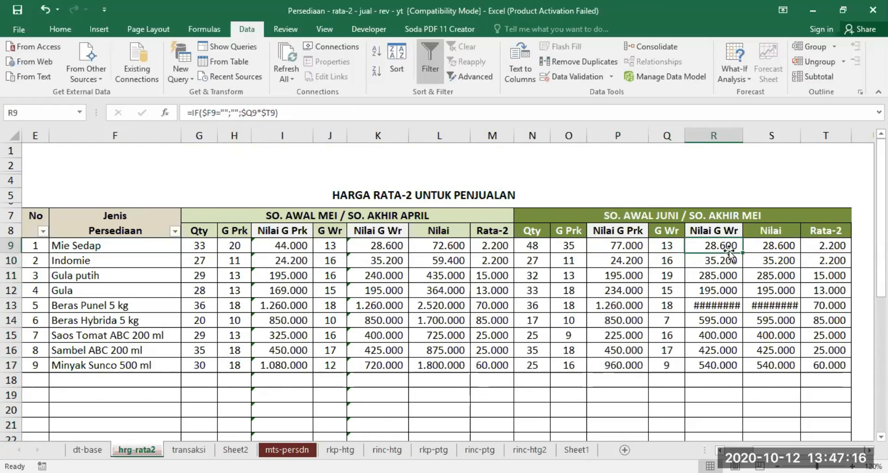
double_click(743, 250)
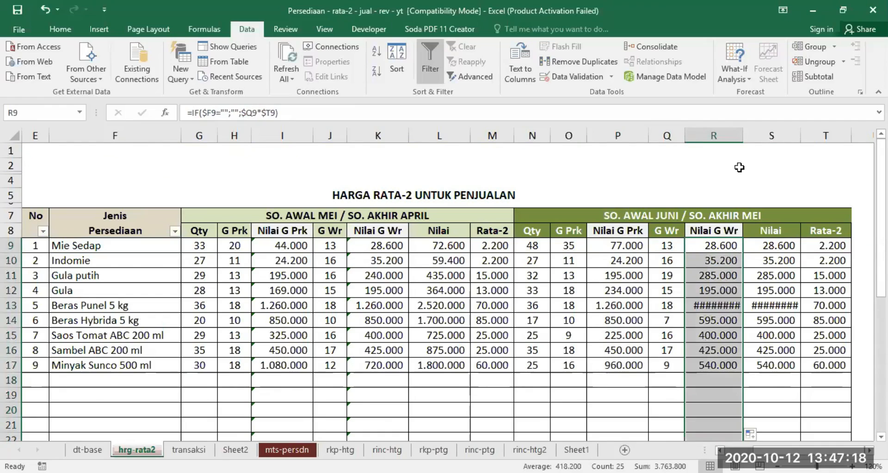
Step: Autofit the widths of the June Nilai G Wr and Nilai columns, R and S
double_click(742, 131)
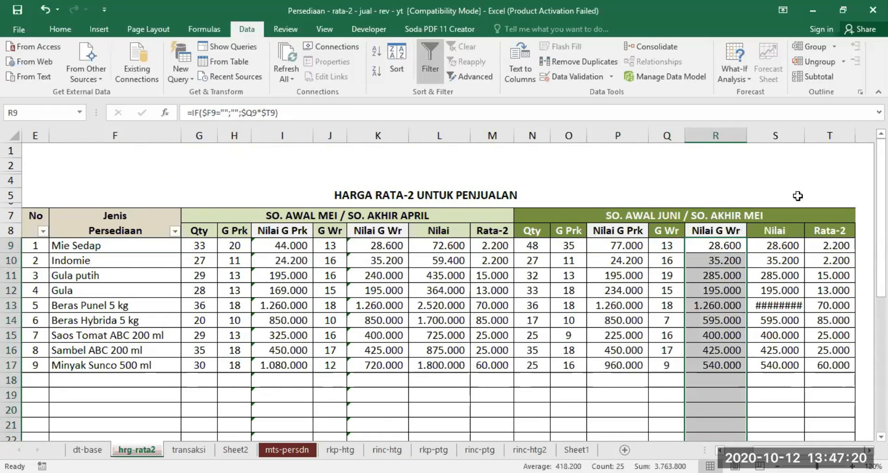
double_click(805, 135)
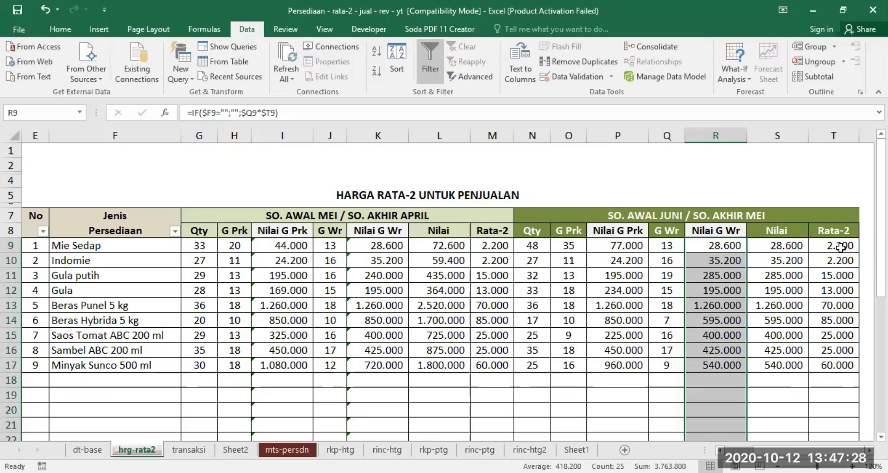
click(571, 406)
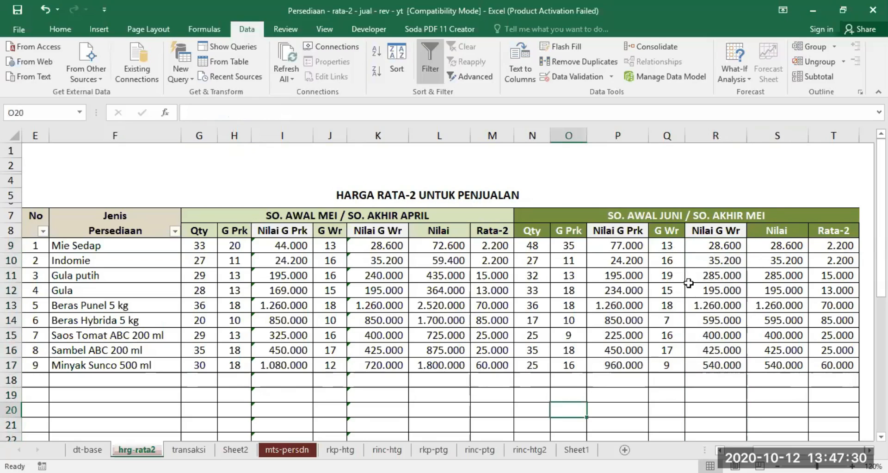
click(324, 215)
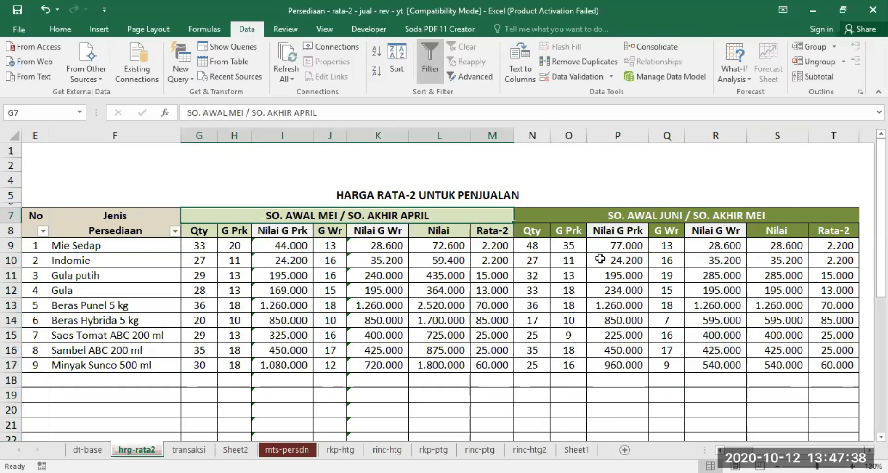
Step: Copy the June Nilai G Prk formula from P9 into the May Nilai G Prk cell I9
click(620, 246)
right_click(621, 246)
click(668, 220)
click(283, 248)
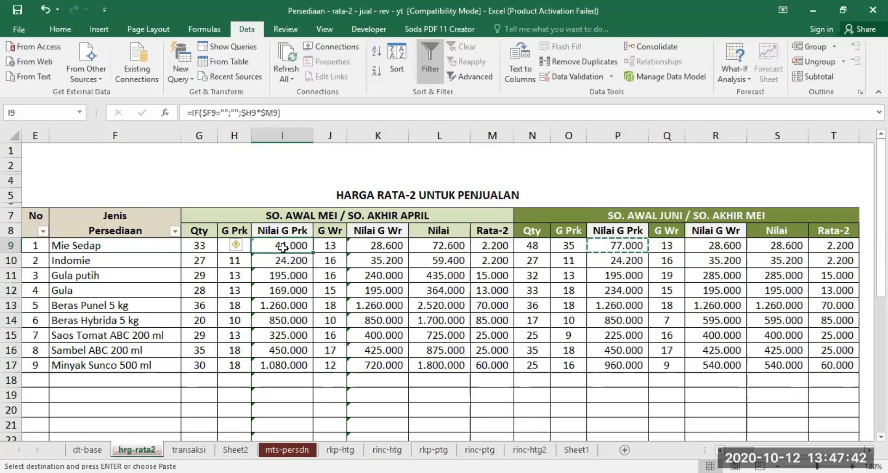
key(Return)
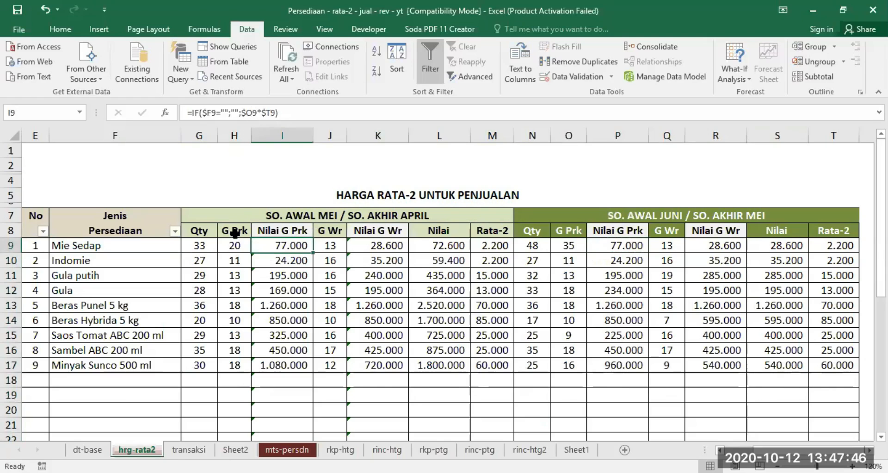
Step: Edit the I9 formula to read =IF($F9="";"";$H9*$M9), and fill it down the May Nilai G Prk column
click(248, 120)
click(249, 119)
key(BackSpace)
text(H)
click(270, 113)
key(BackSpace)
text(M)
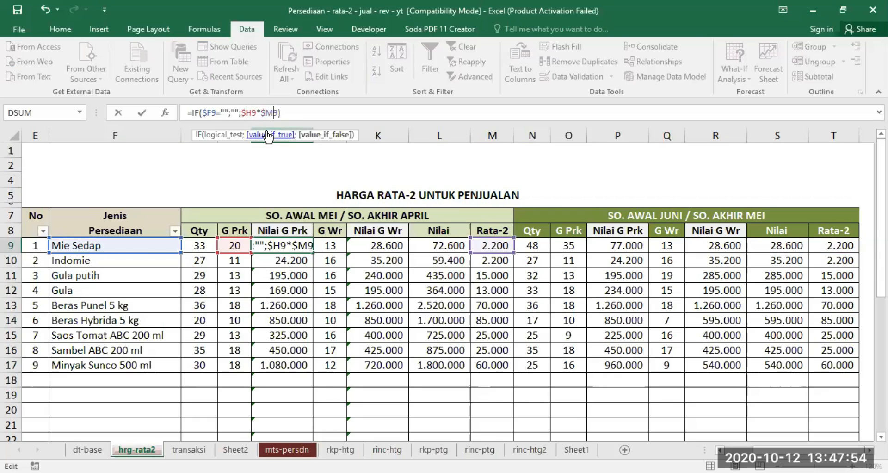
key(Return)
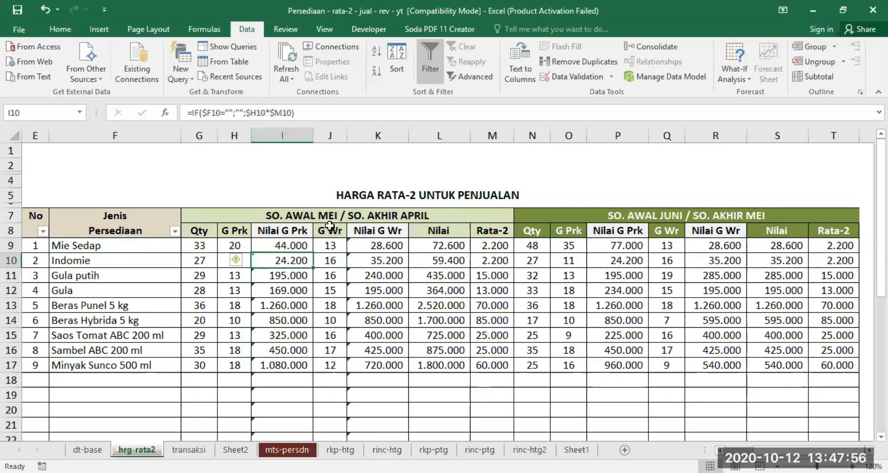
click(294, 244)
double_click(312, 252)
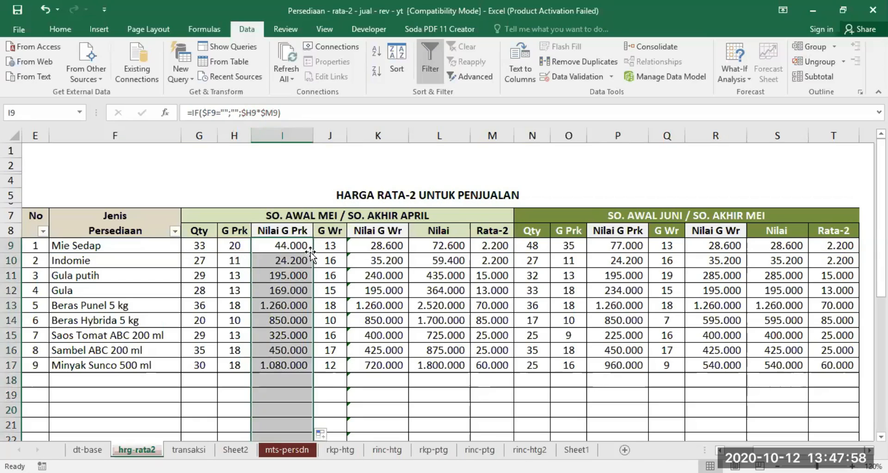
Step: Copy the May Nilai G Prk formula from I9 into the May Nilai G Wr cell K9
click(278, 246)
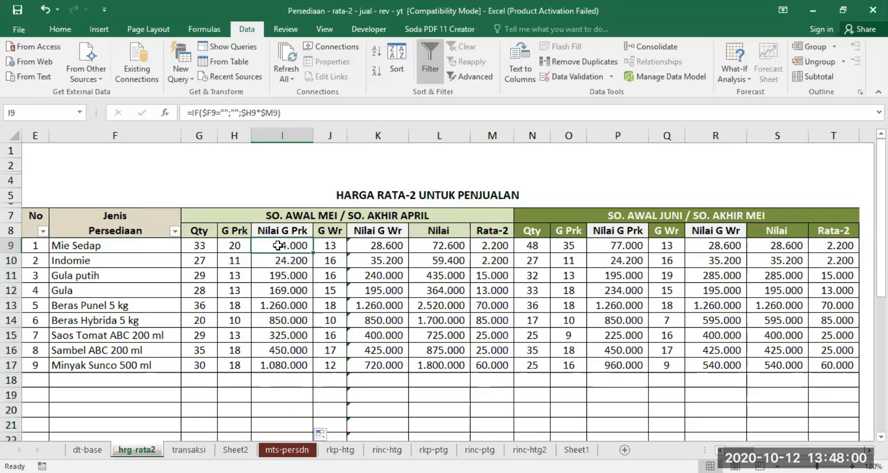
right_click(305, 244)
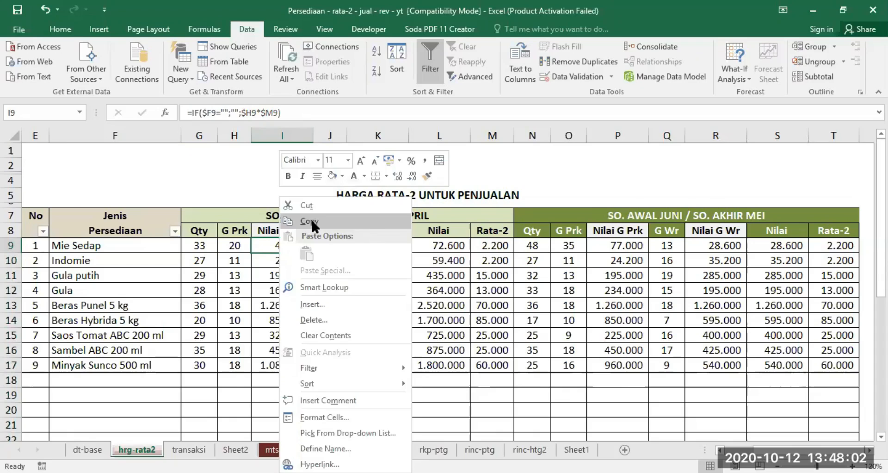
click(311, 217)
click(379, 245)
key(Return)
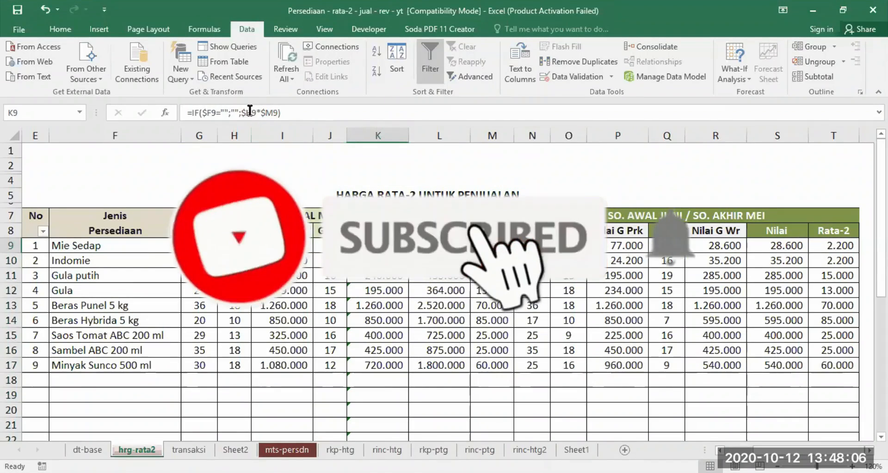
Step: Change $H9 to $J9 in K9 so it reads =IF($F9="";"";$J9*$M9), and fill it down the May Nilai G Wr column
click(246, 112)
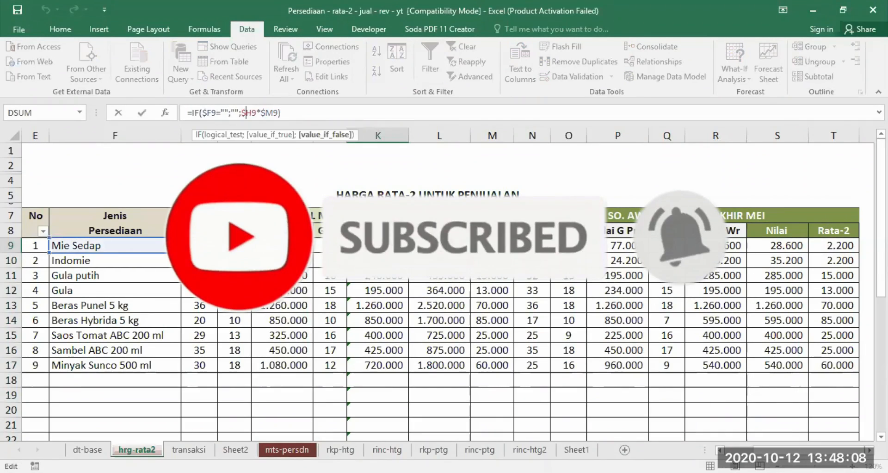
key(Delete)
text(J)
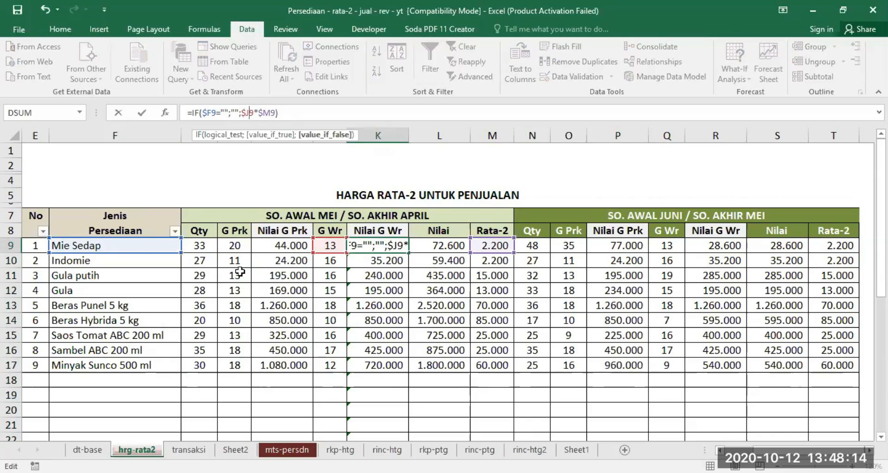
key(Return)
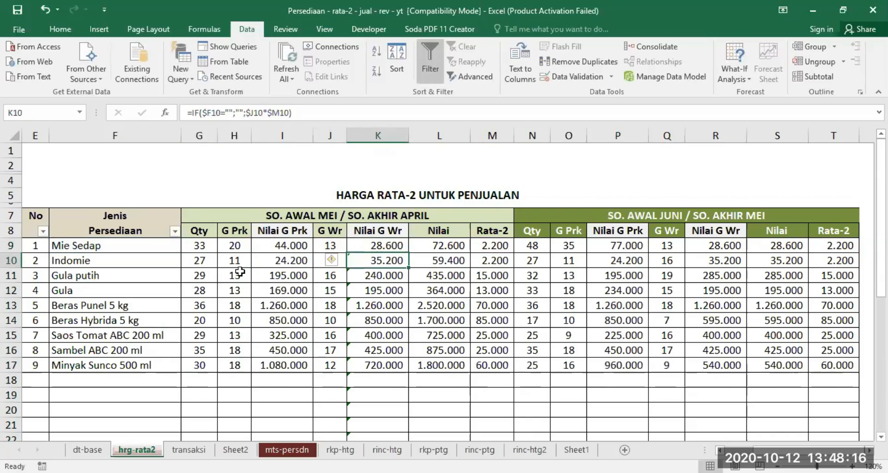
click(389, 246)
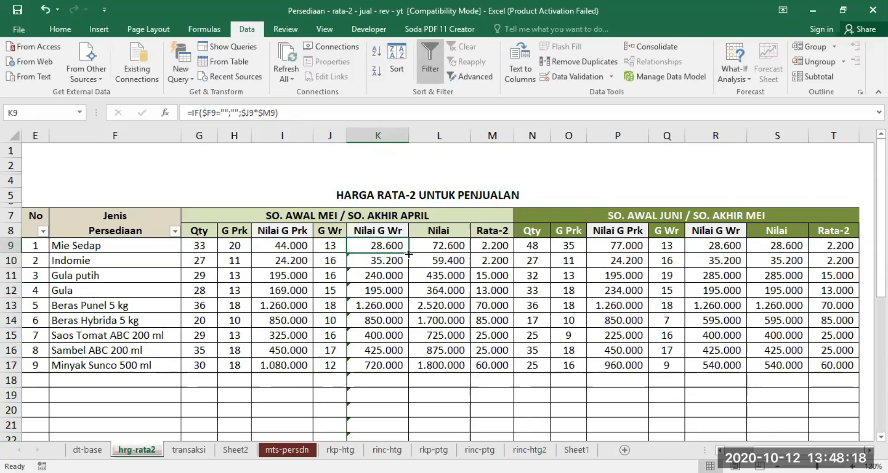
double_click(409, 252)
click(452, 387)
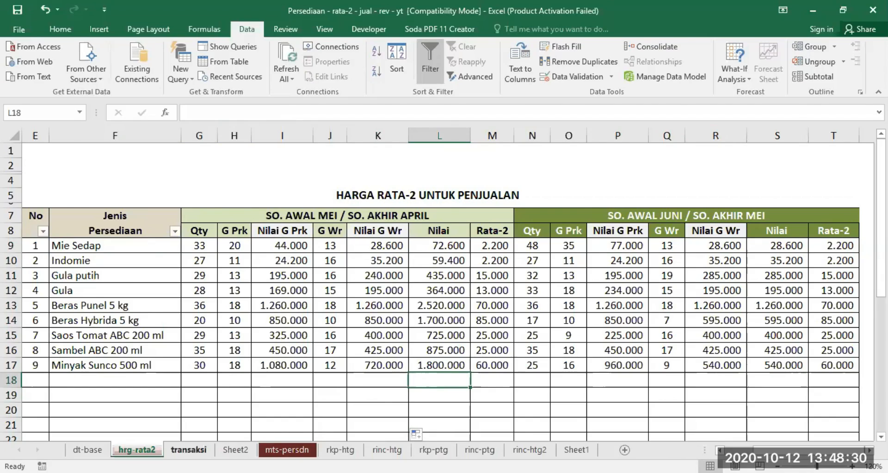
Step: Open the transaksi sheet with the transaction data
click(189, 449)
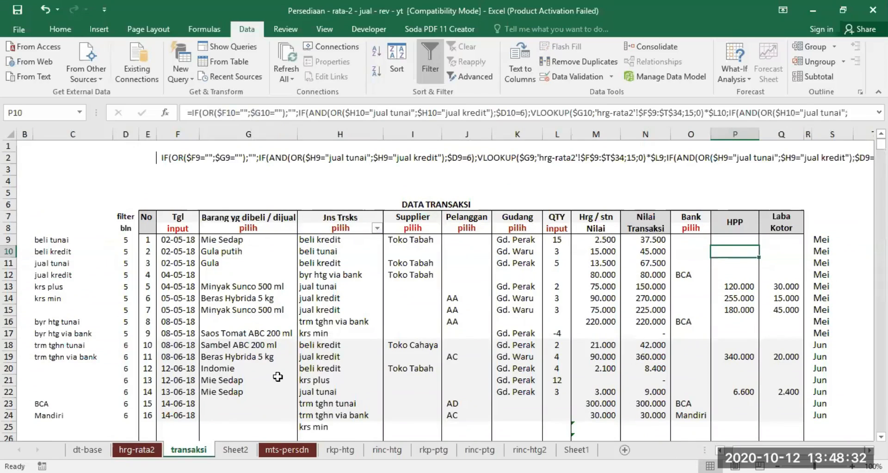